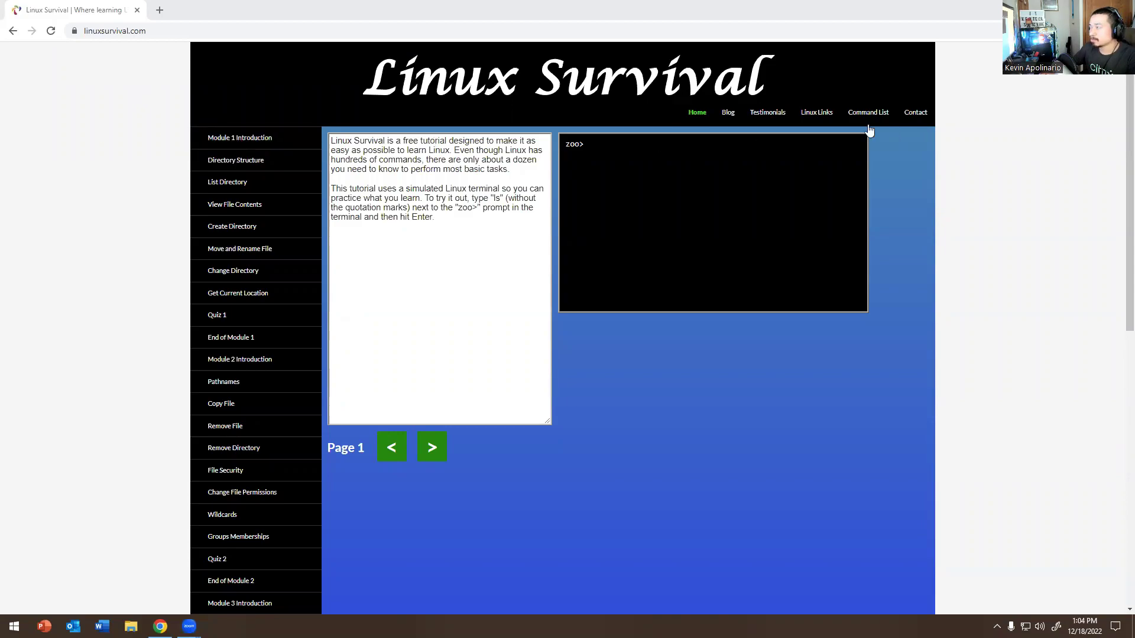
- Open the Contact page and review the paragraph about getting support for tutorial problems
{"action": "left_click", "coordinate": [915, 114]}
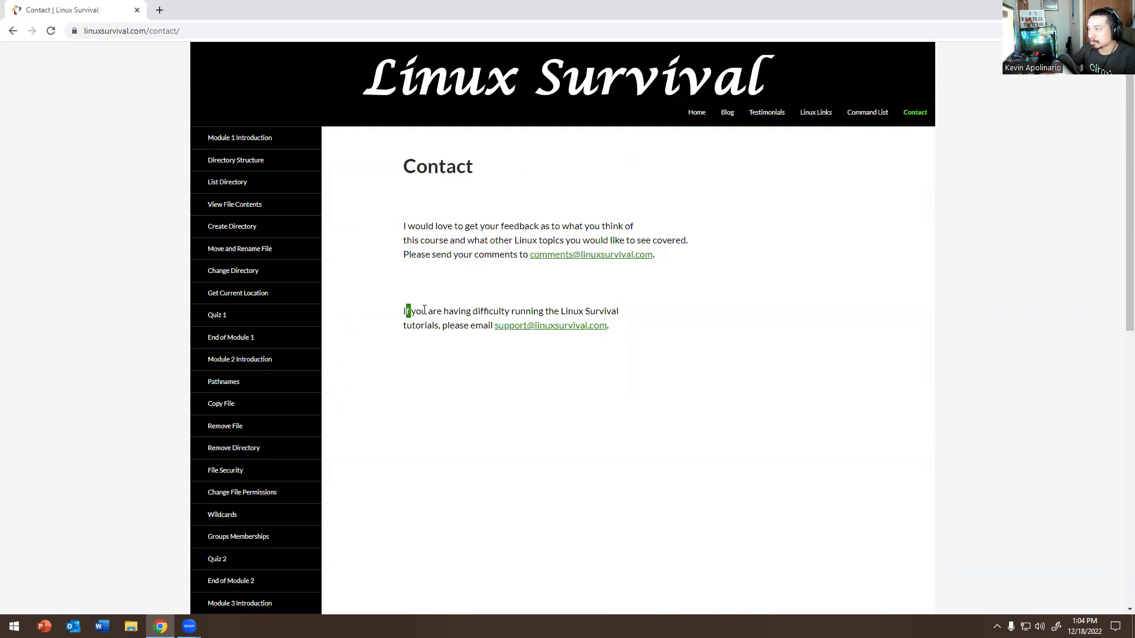
{"action": "left_click_drag", "start_coordinate": [405, 309], "coordinate": [672, 329]}
{"action": "left_click", "coordinate": [676, 349]}
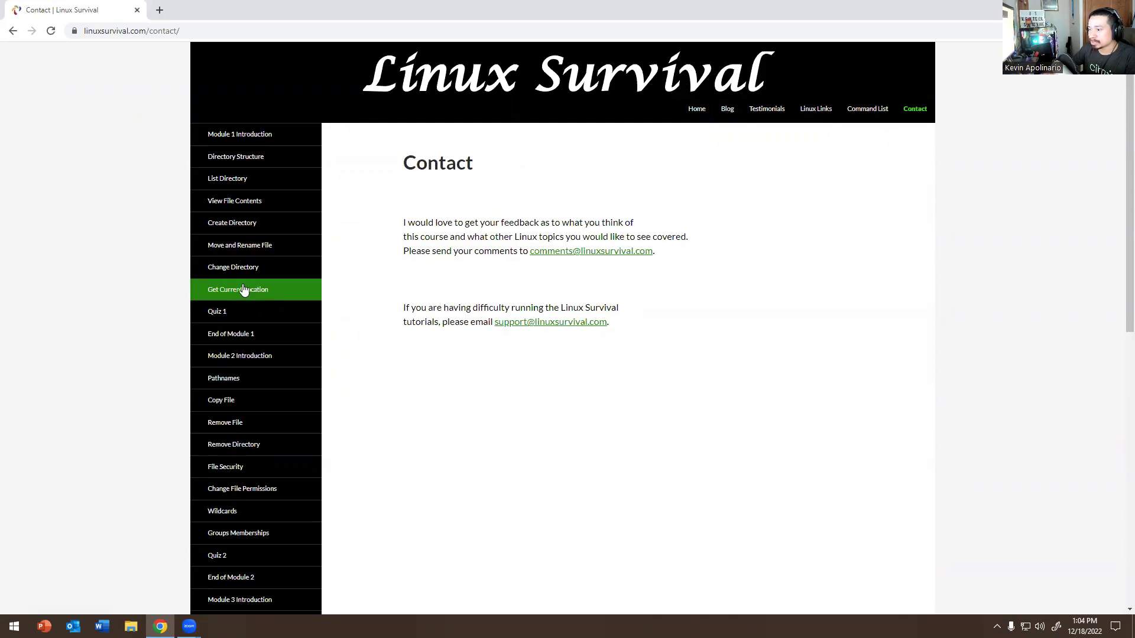
- Open the course's Conclusion page and look through the full list of modules, lessons and quizzes
{"action": "scroll", "coordinate": [246, 284], "scroll_direction": "down", "scroll_amount": 9}
{"action": "left_click", "coordinate": [225, 511]}
{"action": "scroll", "coordinate": [271, 357], "scroll_direction": "down", "scroll_amount": 7}
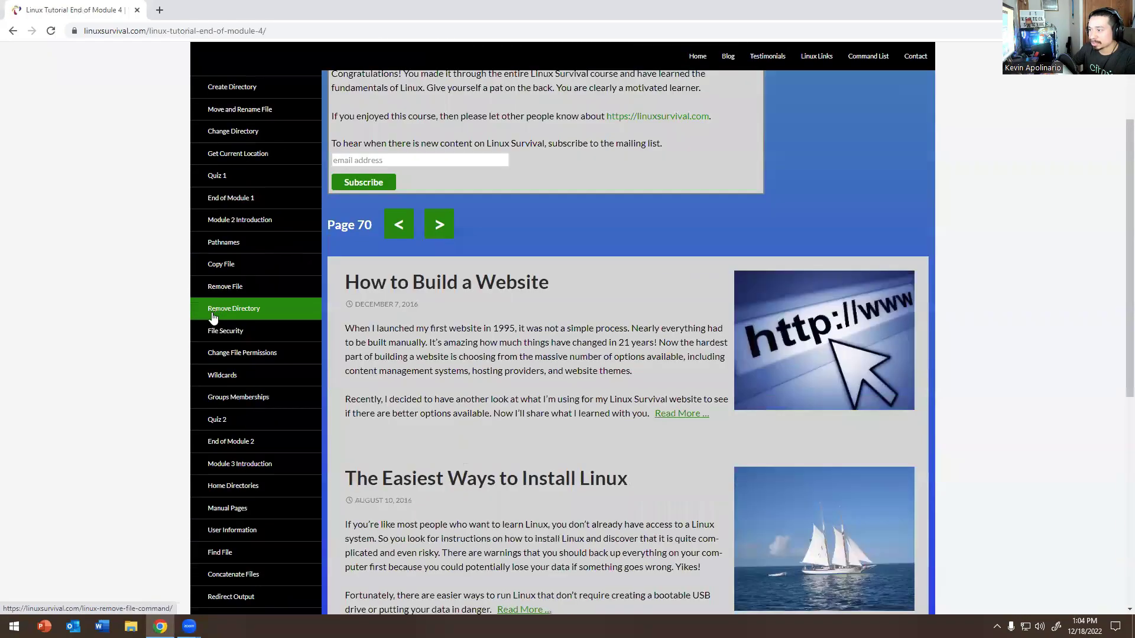
{"action": "scroll", "coordinate": [214, 384], "scroll_direction": "down", "scroll_amount": 3}
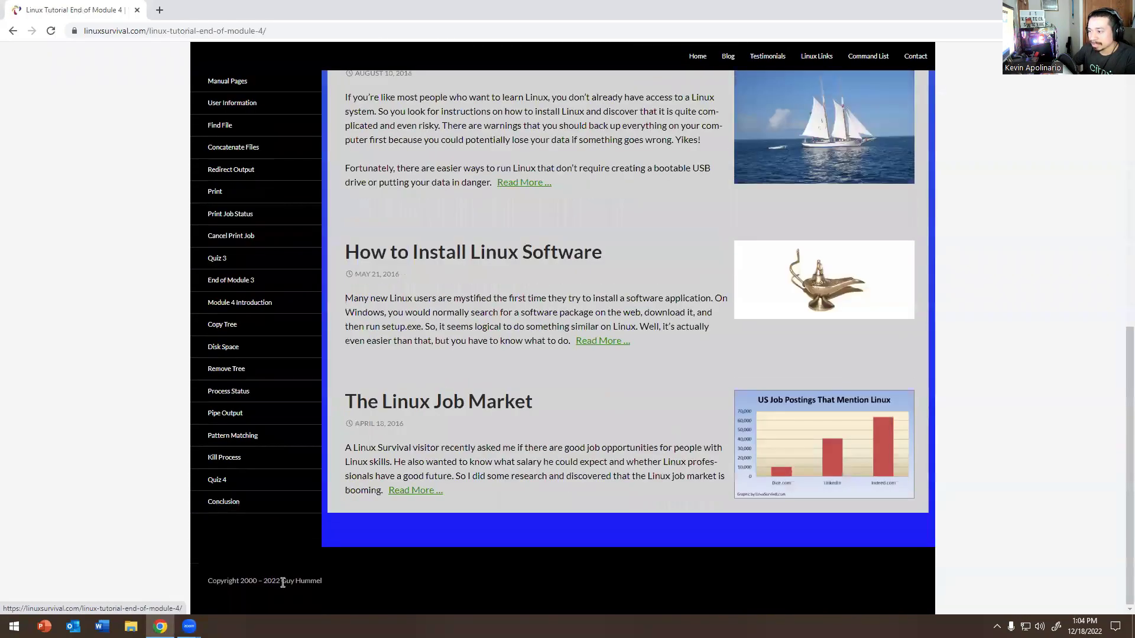
{"action": "scroll", "coordinate": [326, 579], "scroll_direction": "up", "scroll_amount": 4}
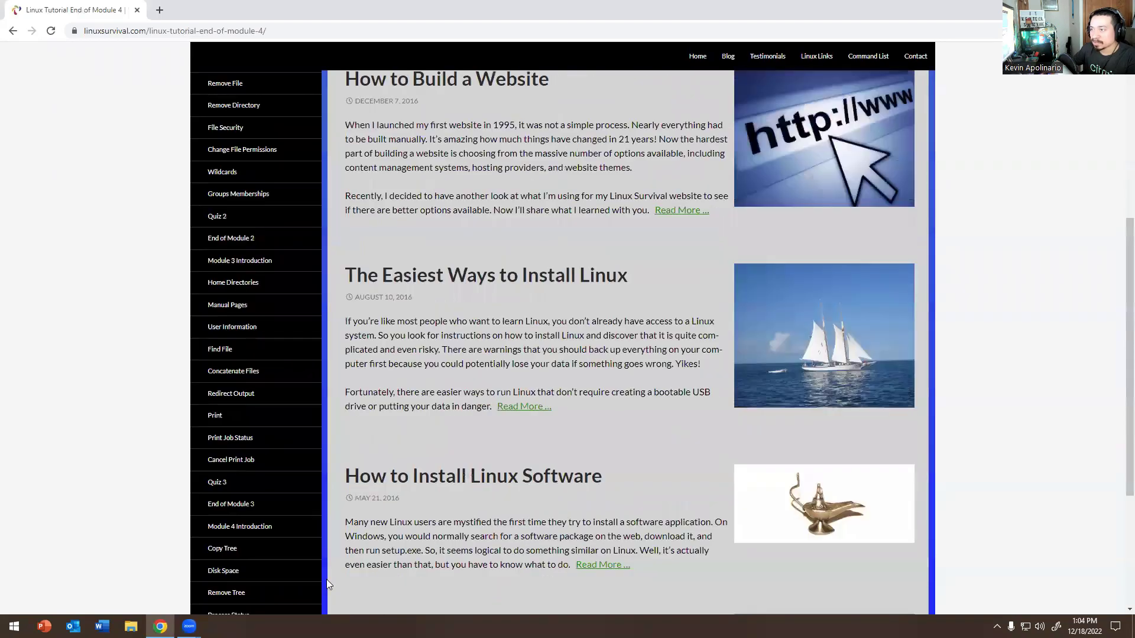
{"action": "scroll", "coordinate": [327, 580], "scroll_direction": "up", "scroll_amount": 6}
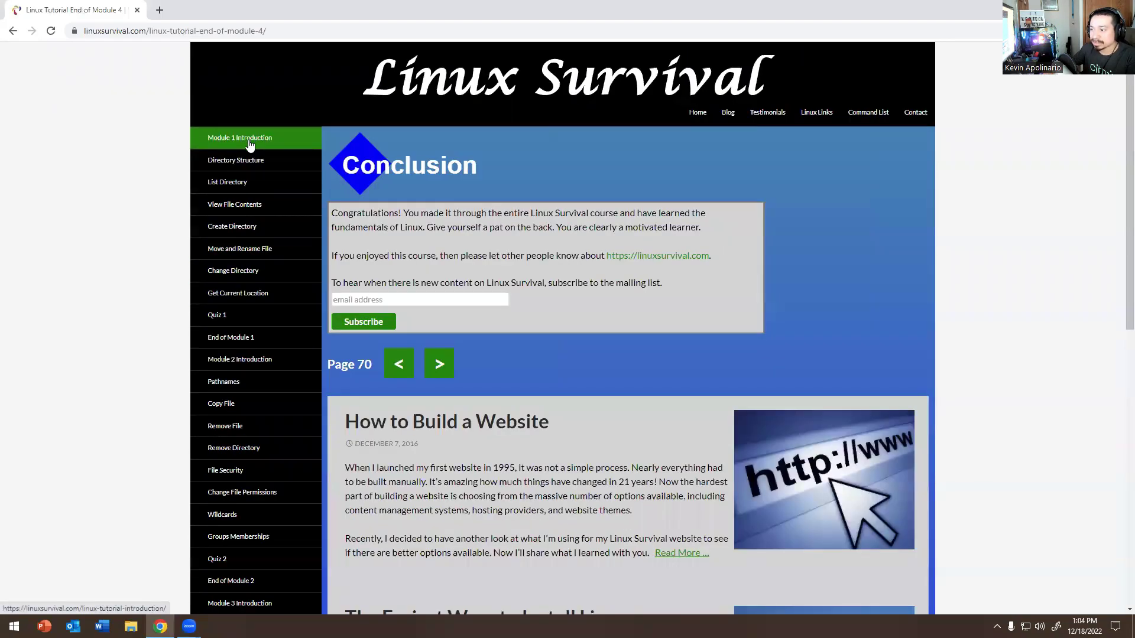
{"action": "scroll", "coordinate": [254, 183], "scroll_direction": "down", "scroll_amount": 3}
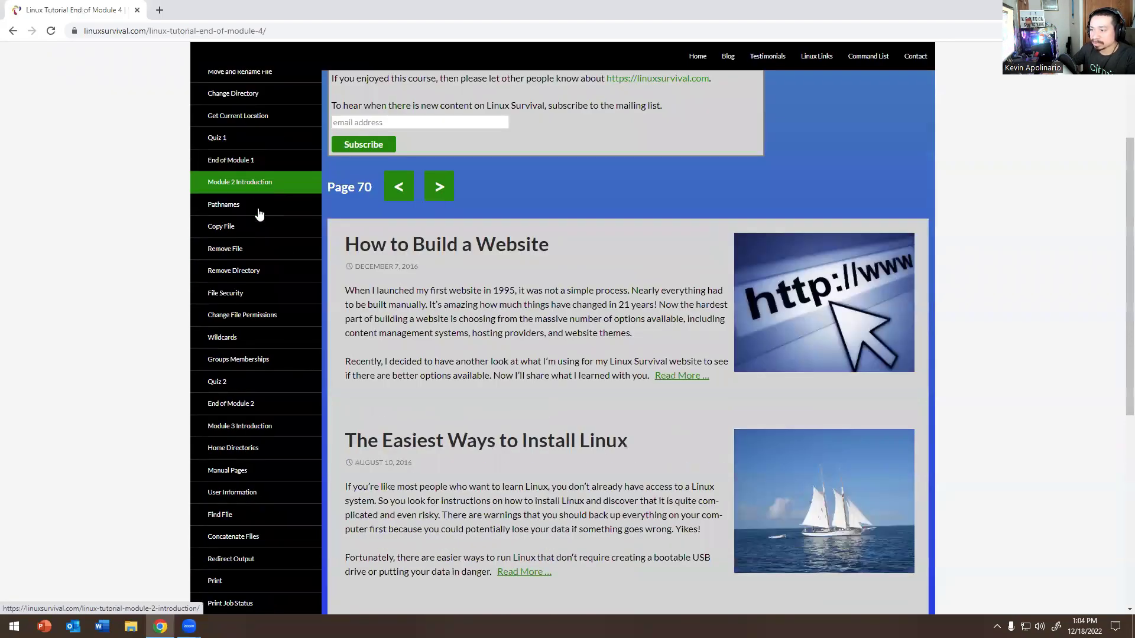
{"action": "scroll", "coordinate": [258, 215], "scroll_direction": "down", "scroll_amount": 4}
{"action": "scroll", "coordinate": [246, 317], "scroll_direction": "down", "scroll_amount": 2}
{"action": "scroll", "coordinate": [246, 317], "scroll_direction": "up", "scroll_amount": 9}
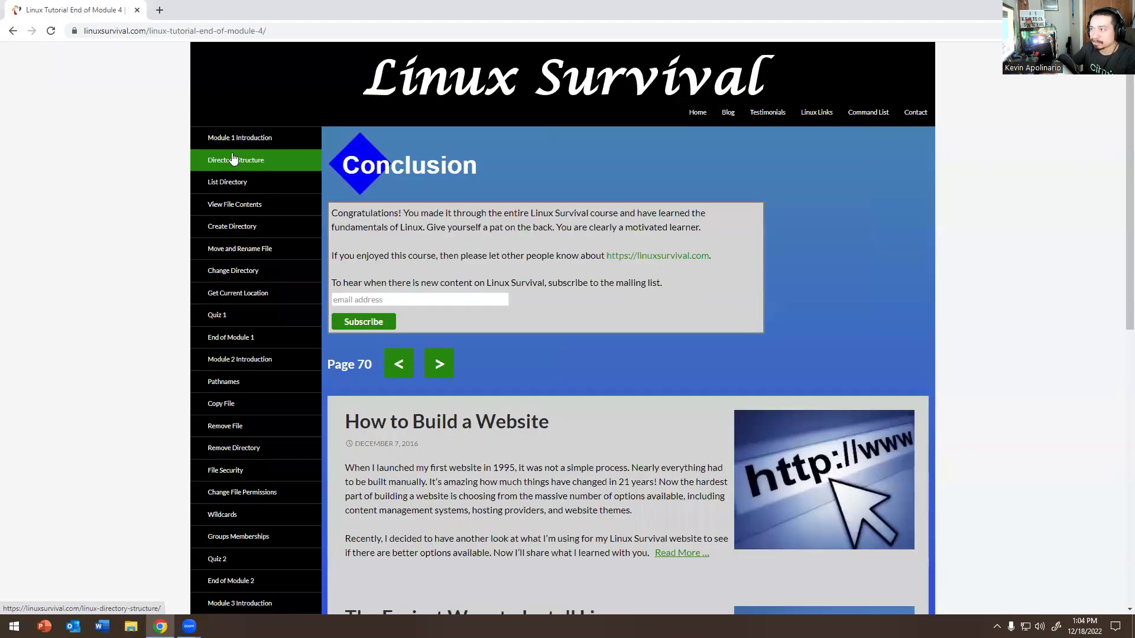
- Open the Module 1 Introduction, run ls in the simulated zoo terminal and dismiss both feedback dialogs
{"action": "left_click", "coordinate": [240, 139]}
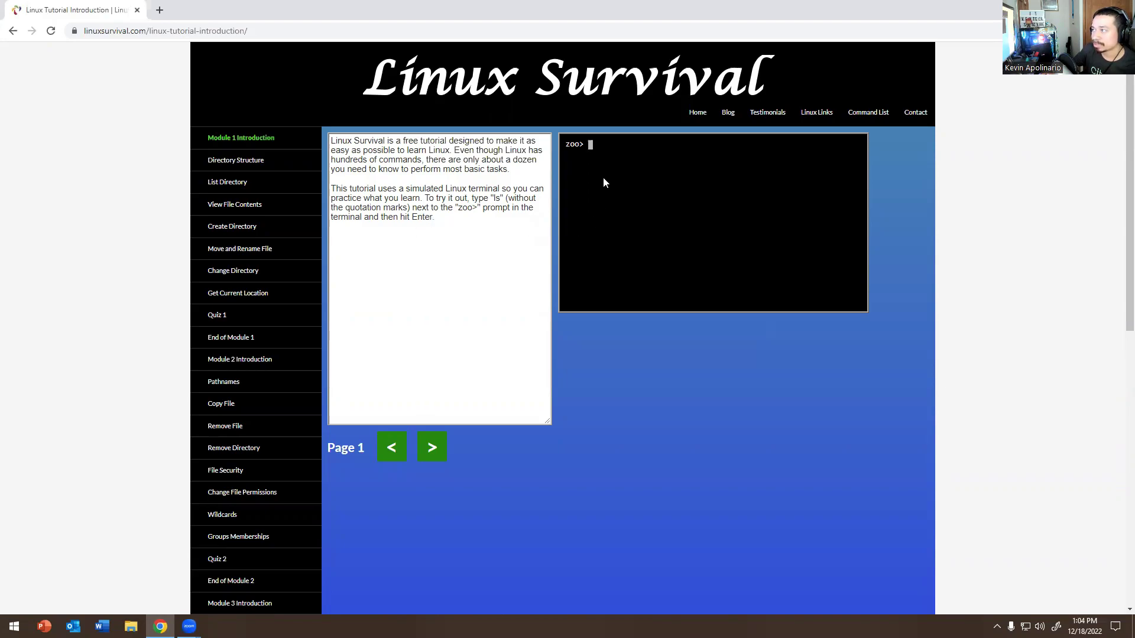
{"action": "type", "text": "ls"}
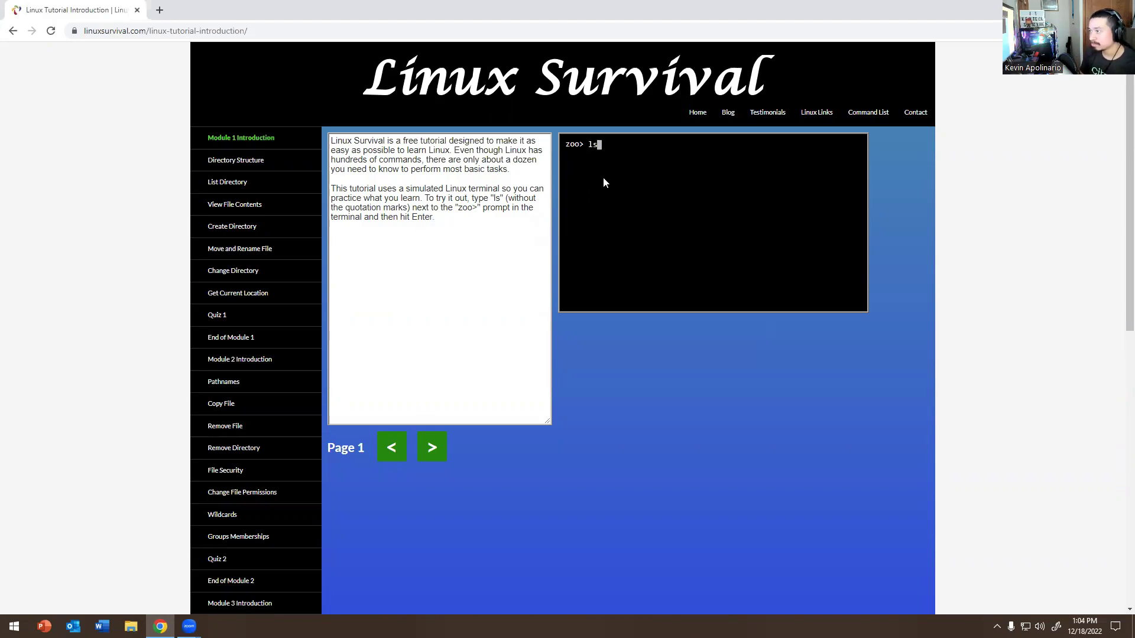
{"action": "key", "text": "Return"}
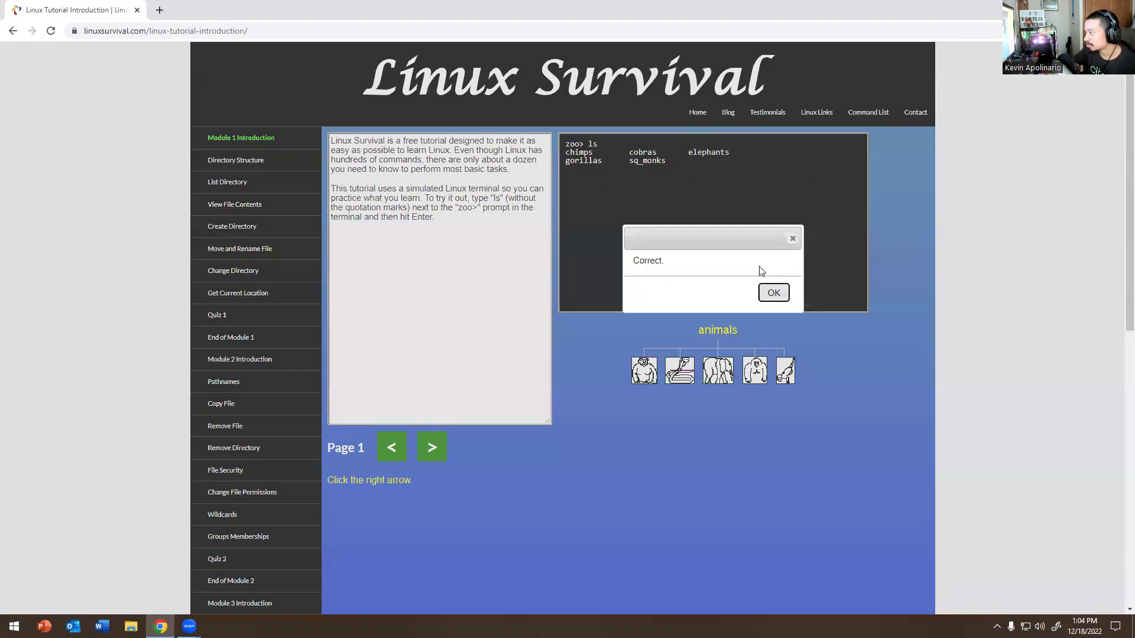
{"action": "left_click", "coordinate": [772, 294]}
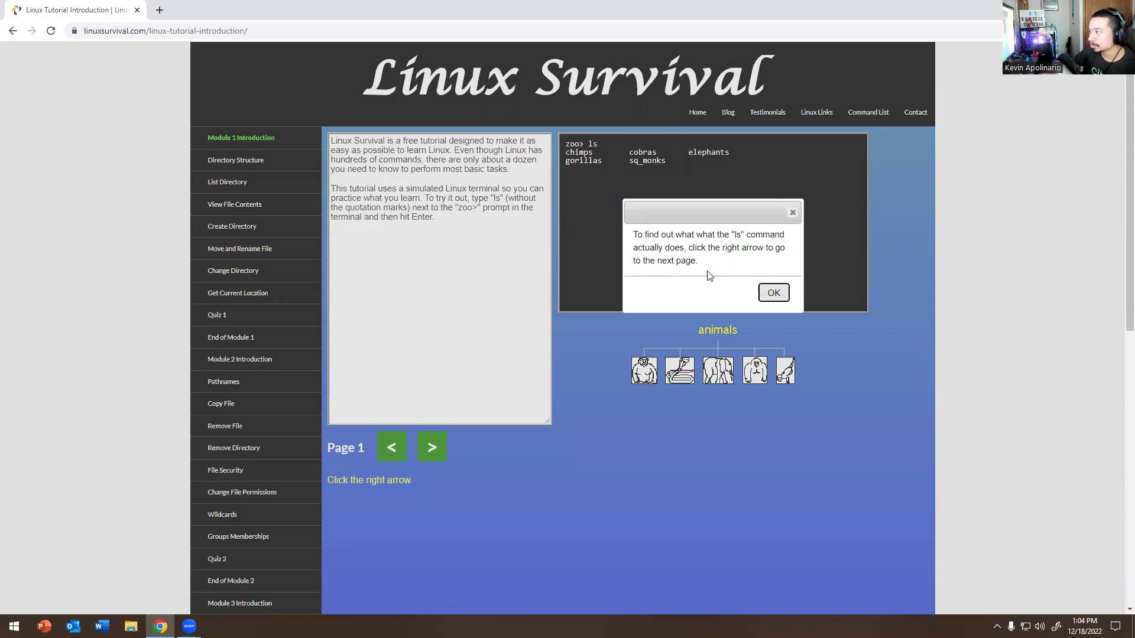
{"action": "left_click", "coordinate": [771, 295]}
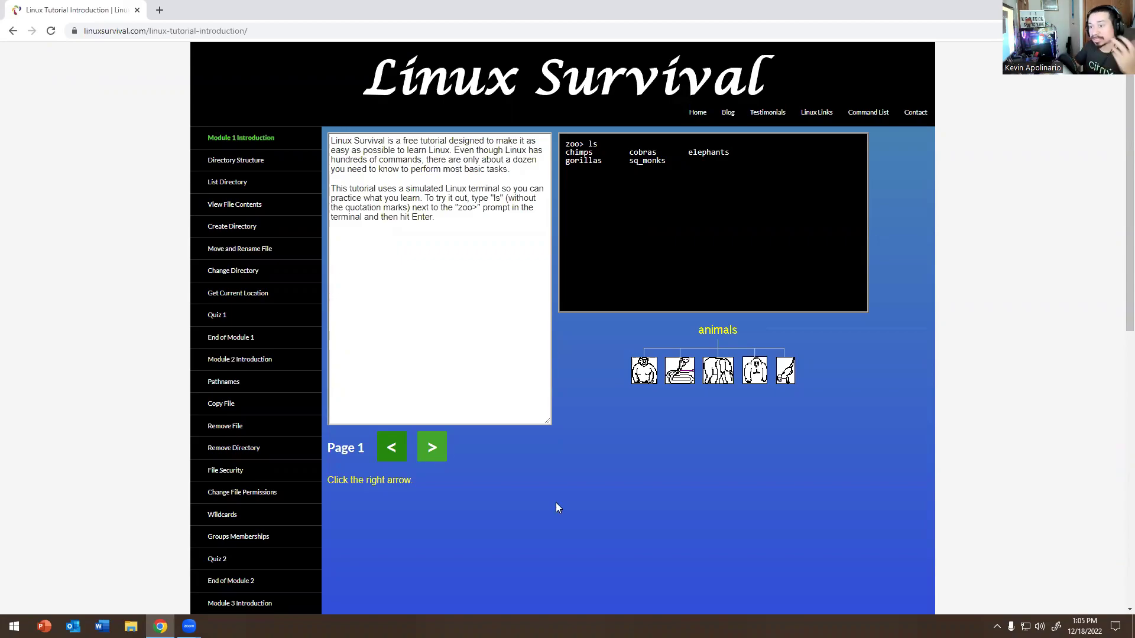
- Advance through the Directory Structure lesson on page 2 to the List Directory lesson on page 3
{"action": "left_click", "coordinate": [442, 441]}
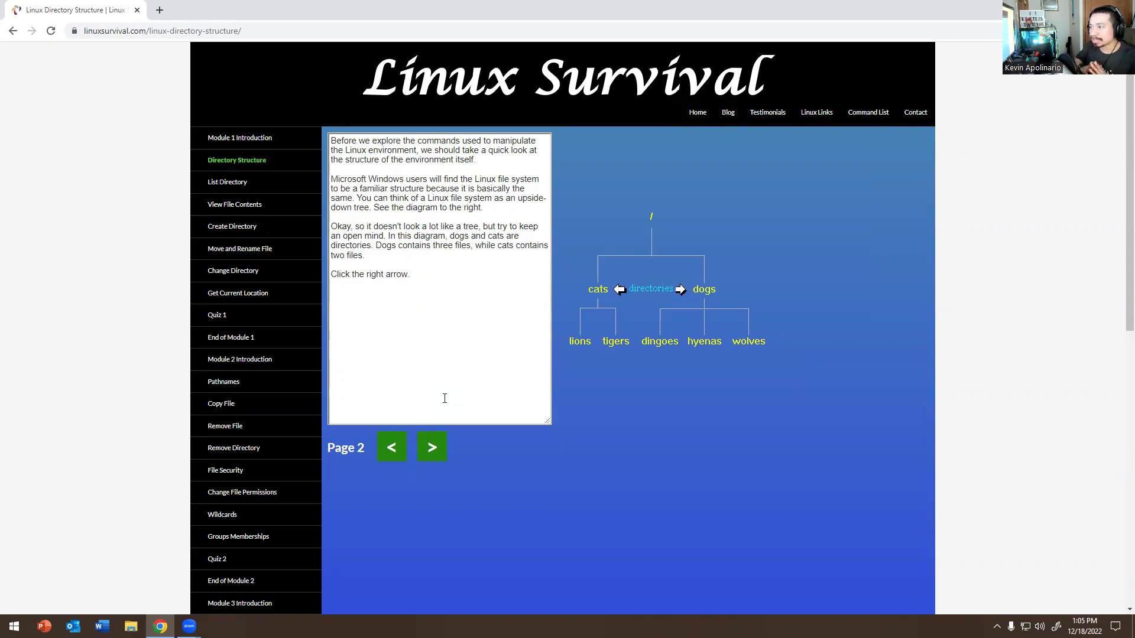
{"action": "left_click", "coordinate": [429, 457]}
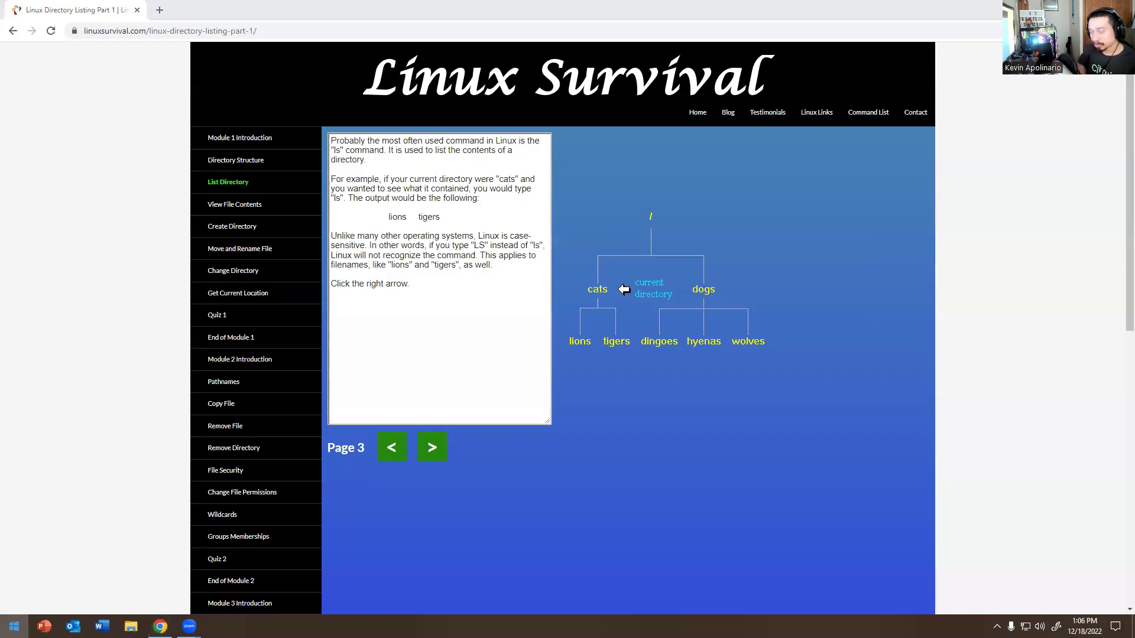
- Switch to the Windows Command Prompt and list the user folder's contents with dir
{"action": "left_click", "coordinate": [14, 626]}
{"action": "type", "text": "cmd"}
{"action": "key", "text": "Return"}
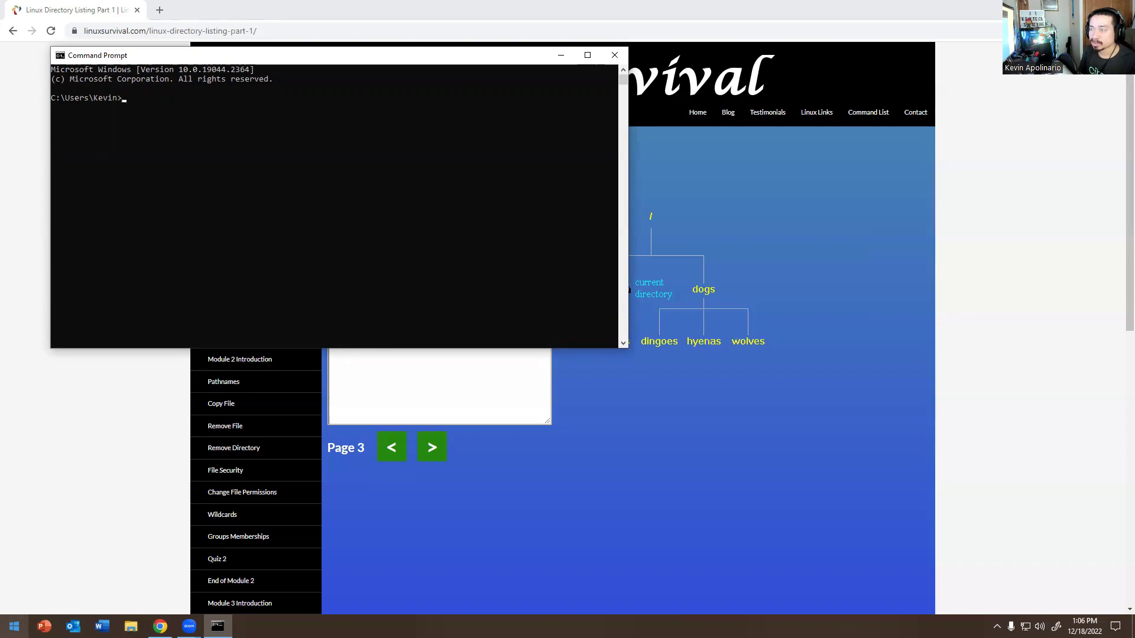
{"action": "type", "text": "dir"}
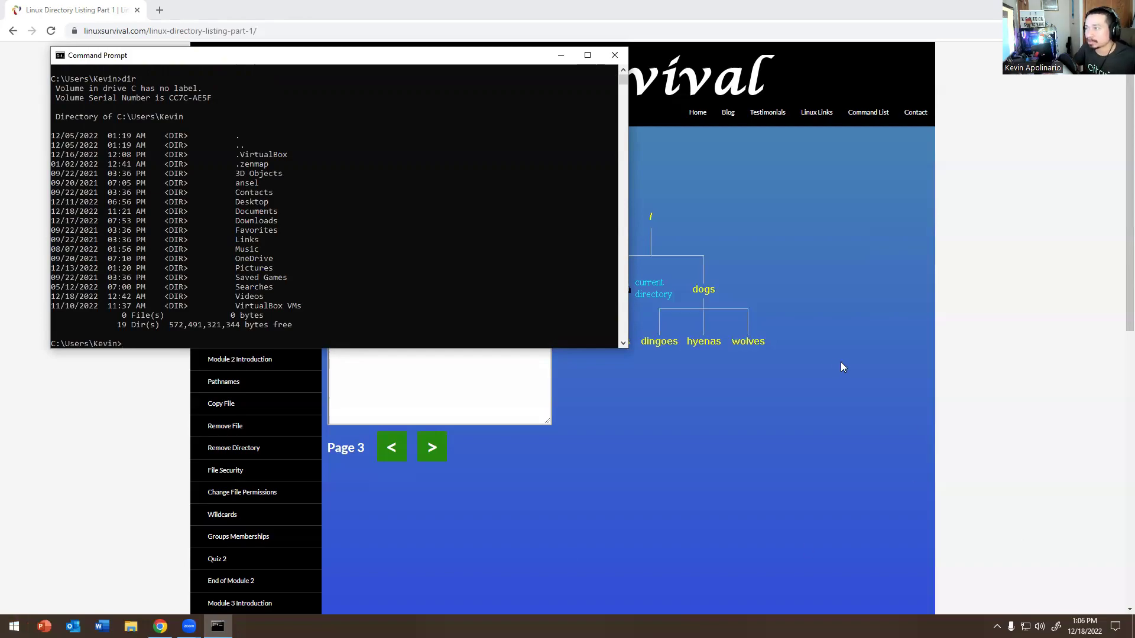
- Enlarge the Command Prompt window to examine the listed folders, and close it to return to the tutorial
{"action": "left_click_drag", "start_coordinate": [583, 348], "coordinate": [578, 511]}
{"action": "left_click_drag", "start_coordinate": [274, 213], "coordinate": [275, 271]}
{"action": "left_click", "coordinate": [238, 260]}
{"action": "left_click", "coordinate": [388, 304]}
{"action": "left_click", "coordinate": [195, 163]}
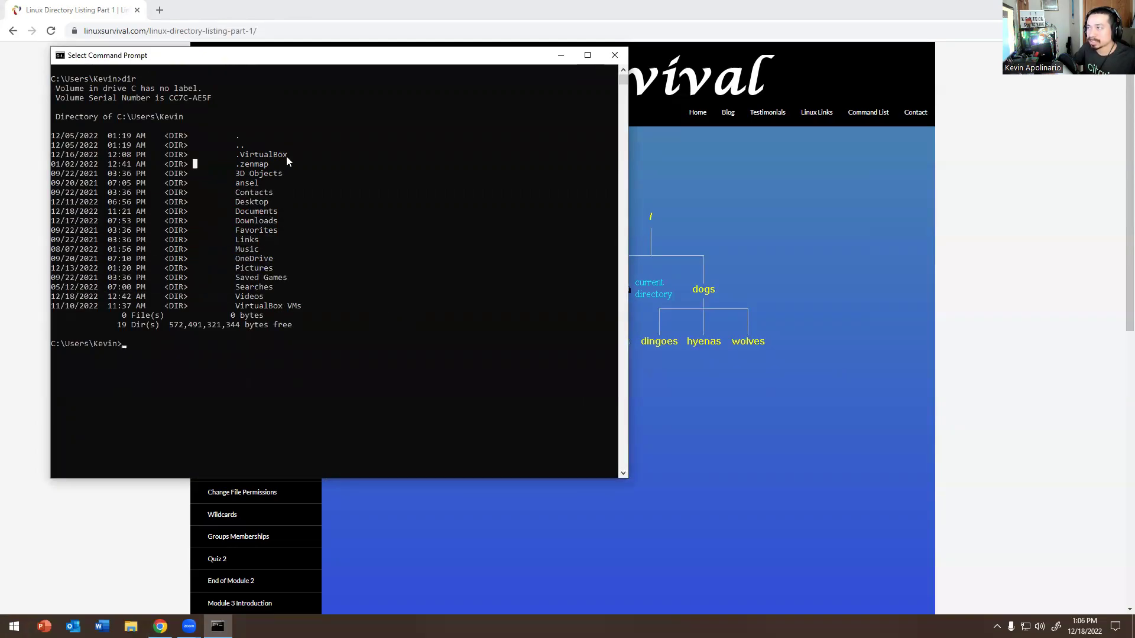
{"action": "left_click", "coordinate": [615, 55]}
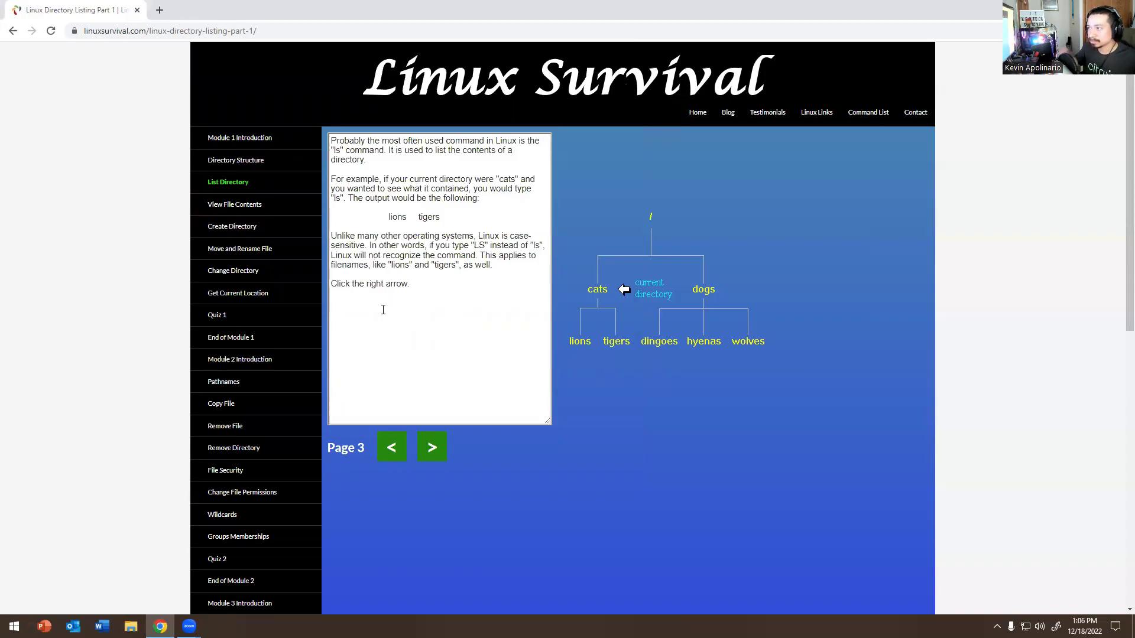
- Advance to page 5, list the current directory with ls in the zoo terminal and dismiss the first feedback dialog
{"action": "left_click", "coordinate": [440, 459]}
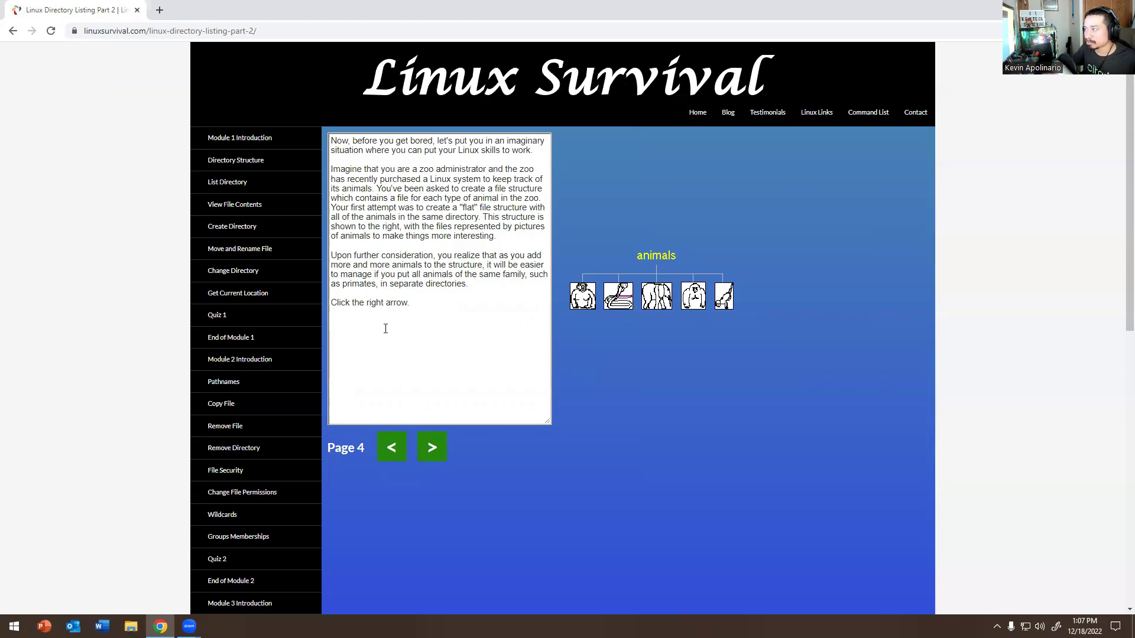
{"action": "left_click", "coordinate": [431, 448]}
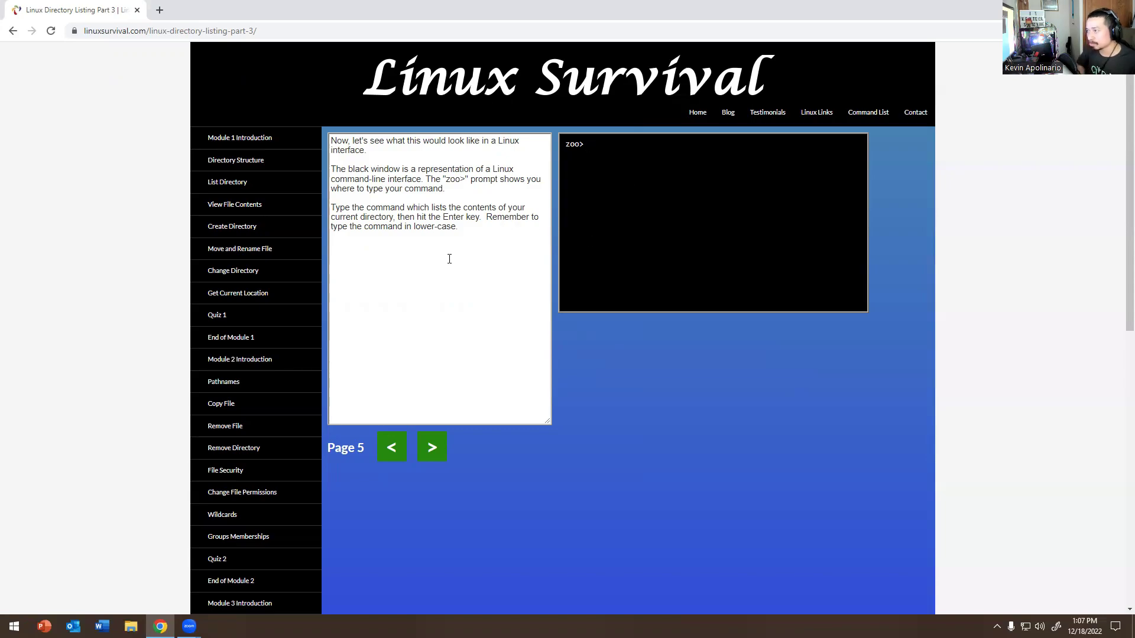
{"action": "type", "text": "ls"}
{"action": "key", "text": "Return"}
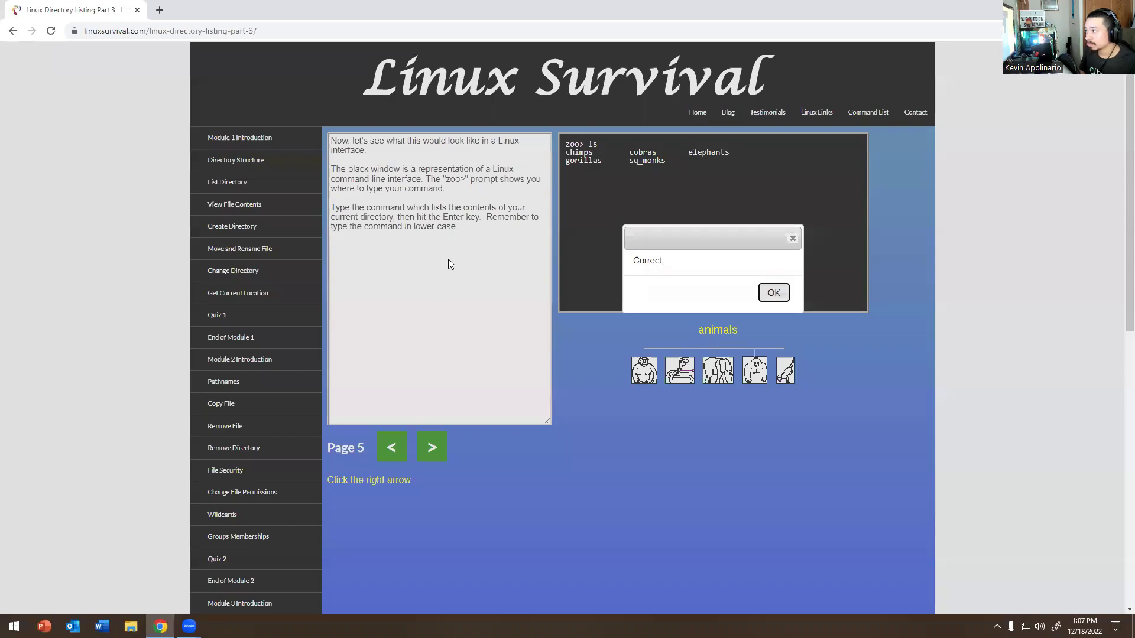
{"action": "key", "text": "Return"}
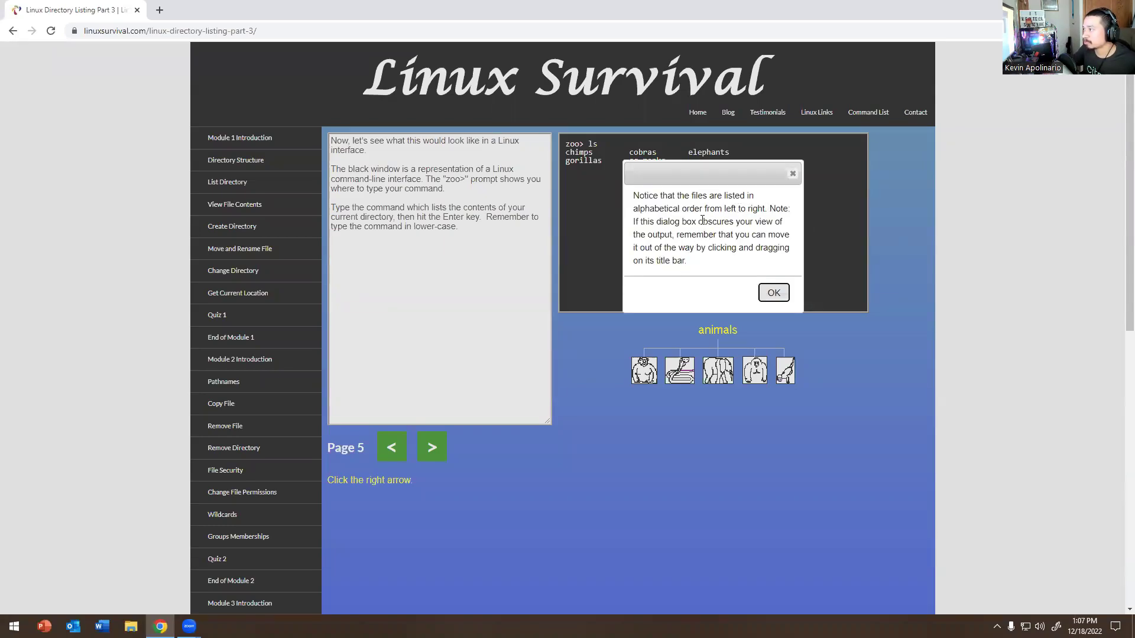
- Read the notes about alphabetical file order and the shortened sq_monks name, dismissing each dialog
{"action": "left_click_drag", "start_coordinate": [728, 209], "coordinate": [775, 209]}
{"action": "left_click", "coordinate": [672, 223]}
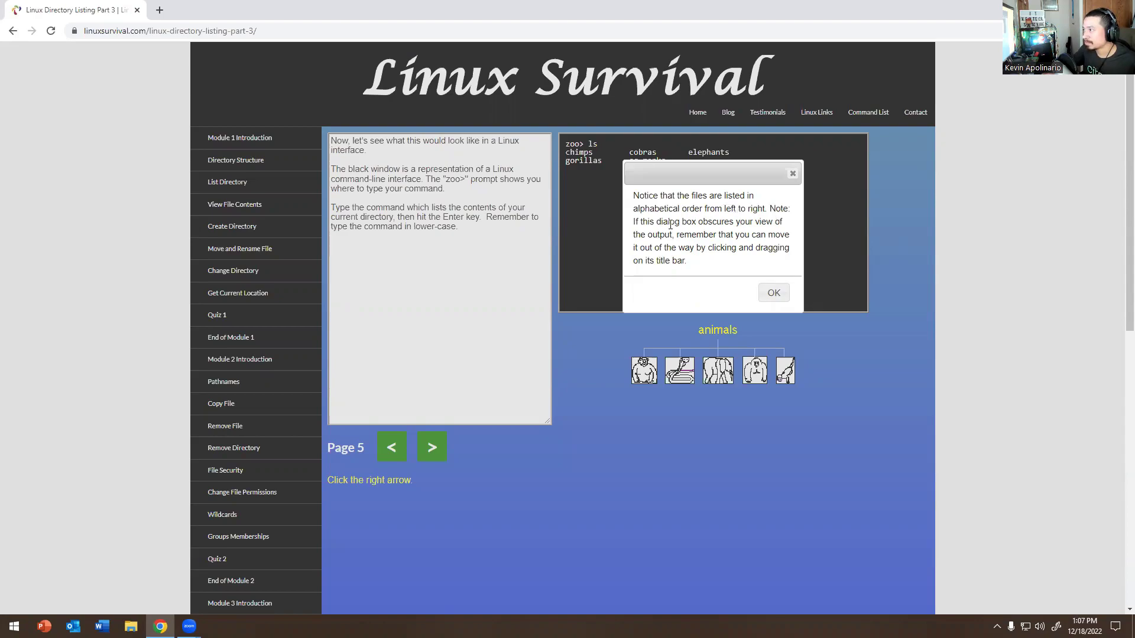
{"action": "left_click_drag", "start_coordinate": [708, 237], "coordinate": [751, 235]}
{"action": "left_click", "coordinate": [701, 244]}
{"action": "left_click_drag", "start_coordinate": [639, 249], "coordinate": [702, 248]}
{"action": "left_click", "coordinate": [703, 248]}
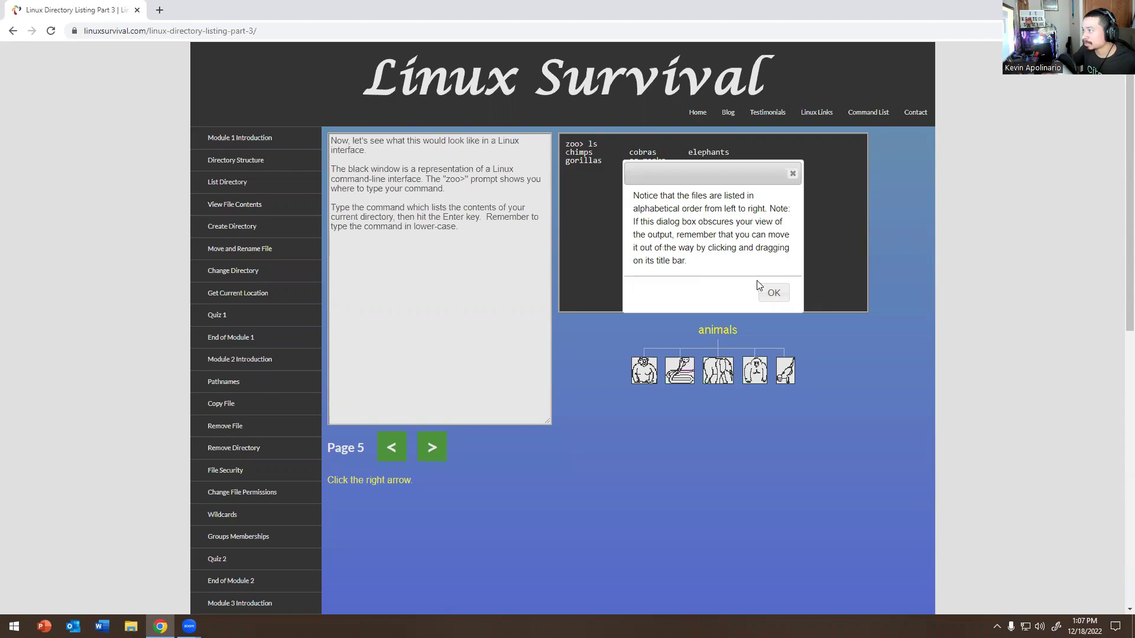
{"action": "left_click", "coordinate": [774, 293]}
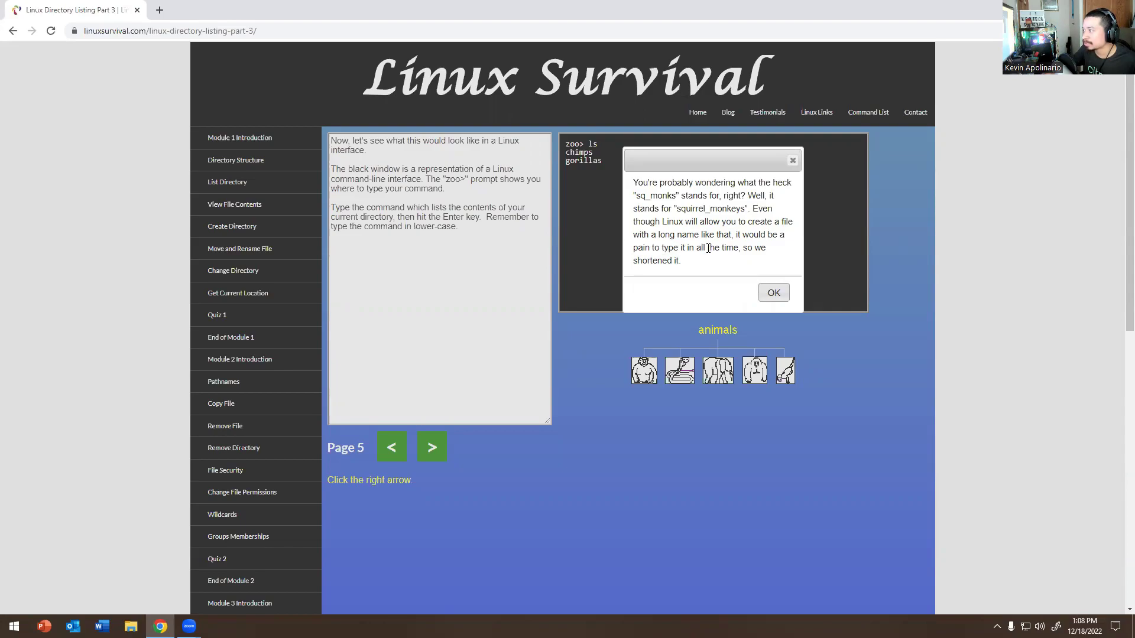
{"action": "left_click", "coordinate": [775, 292]}
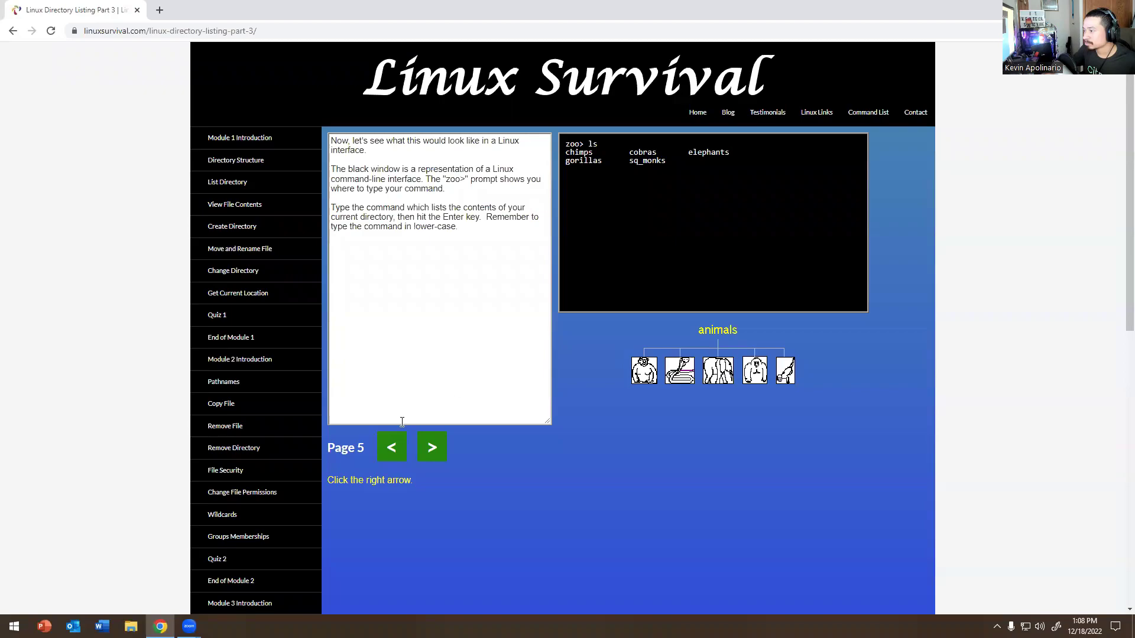
- Review the explanation of the more command on page 6 and advance to the Create Directory lesson on page 7
{"action": "left_click", "coordinate": [430, 447]}
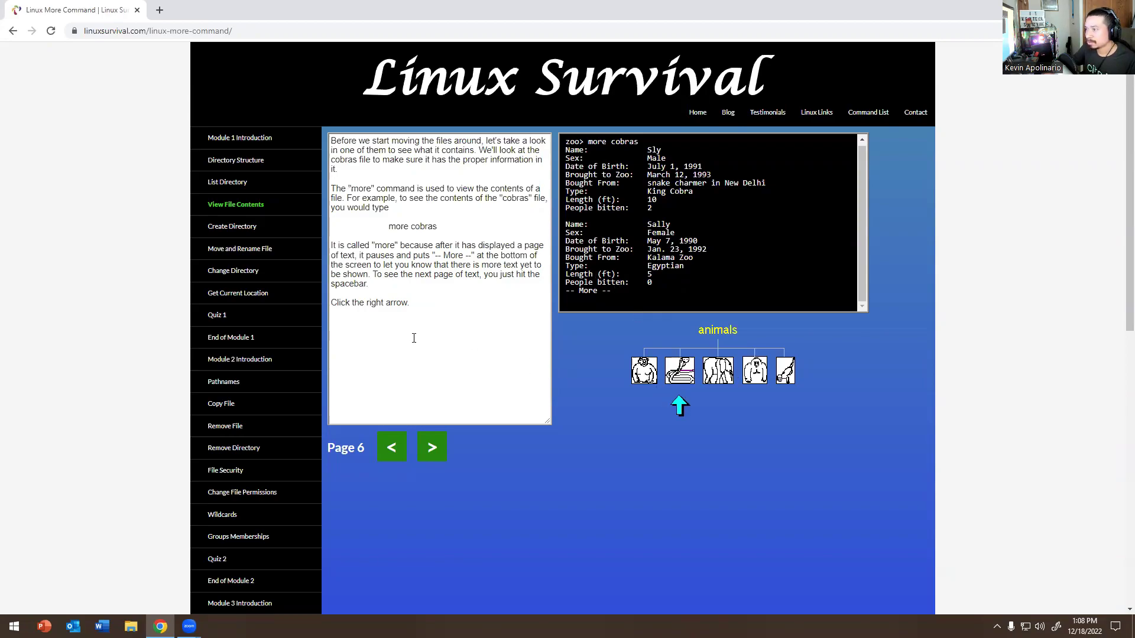
{"action": "left_click", "coordinate": [432, 449]}
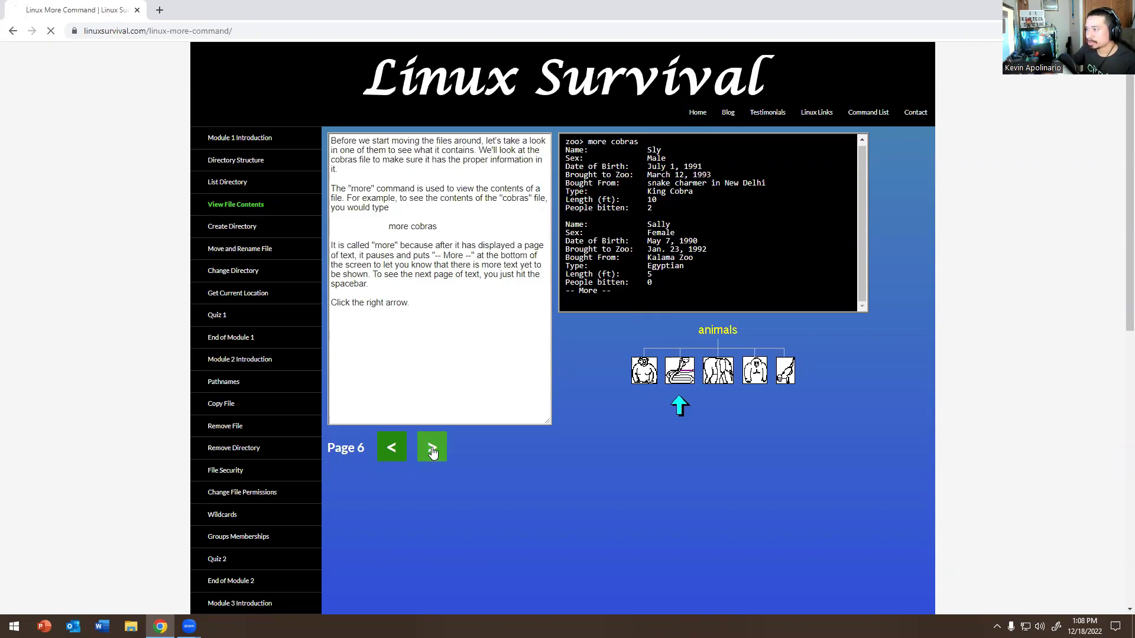
{"action": "left_click", "coordinate": [386, 459]}
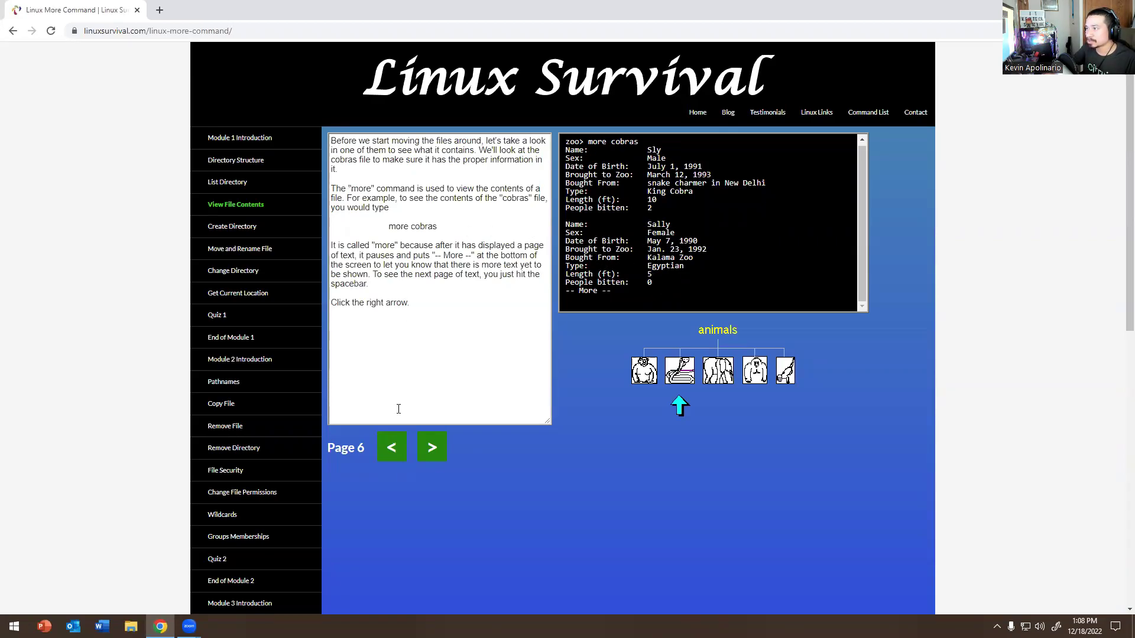
{"action": "left_click_drag", "start_coordinate": [353, 188], "coordinate": [413, 189]}
{"action": "left_click", "coordinate": [444, 189]}
{"action": "left_click", "coordinate": [432, 448]}
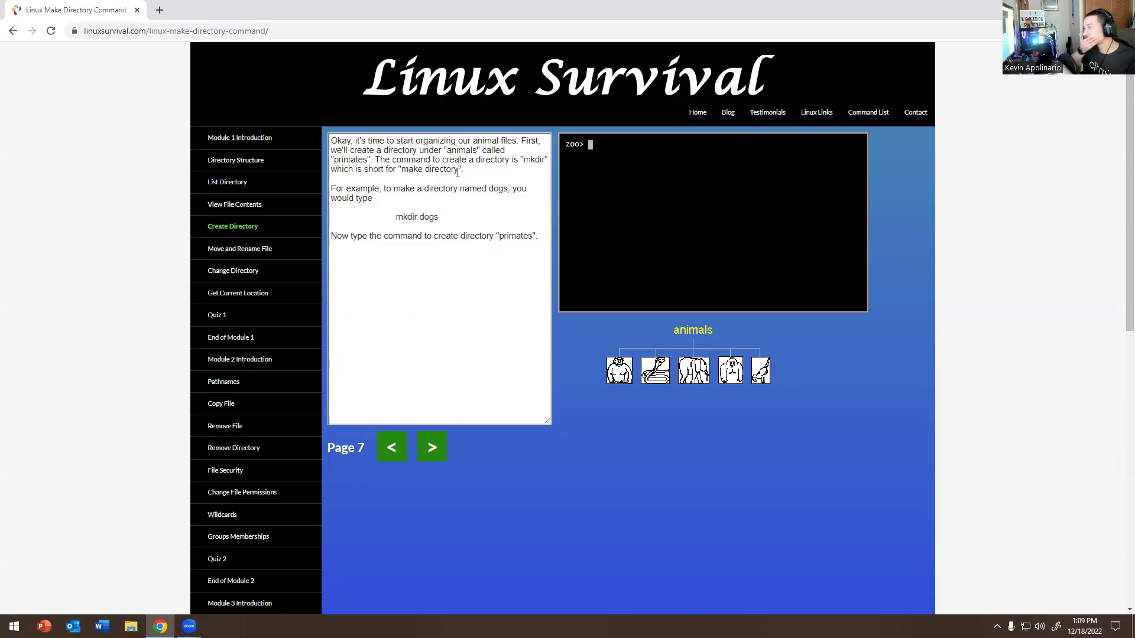
- Create the directory "primates" with mkdir in the zoo terminal, dismiss the first feedback dialog and read the follow-up instruction
{"action": "type", "text": "m"}
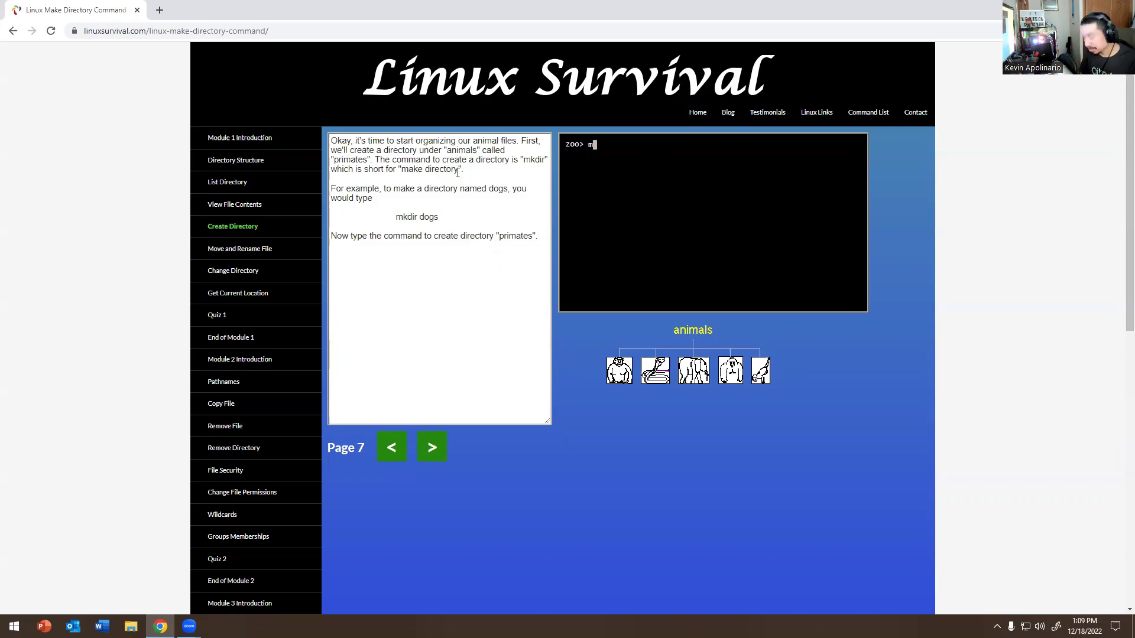
{"action": "type", "text": "kdir primates"}
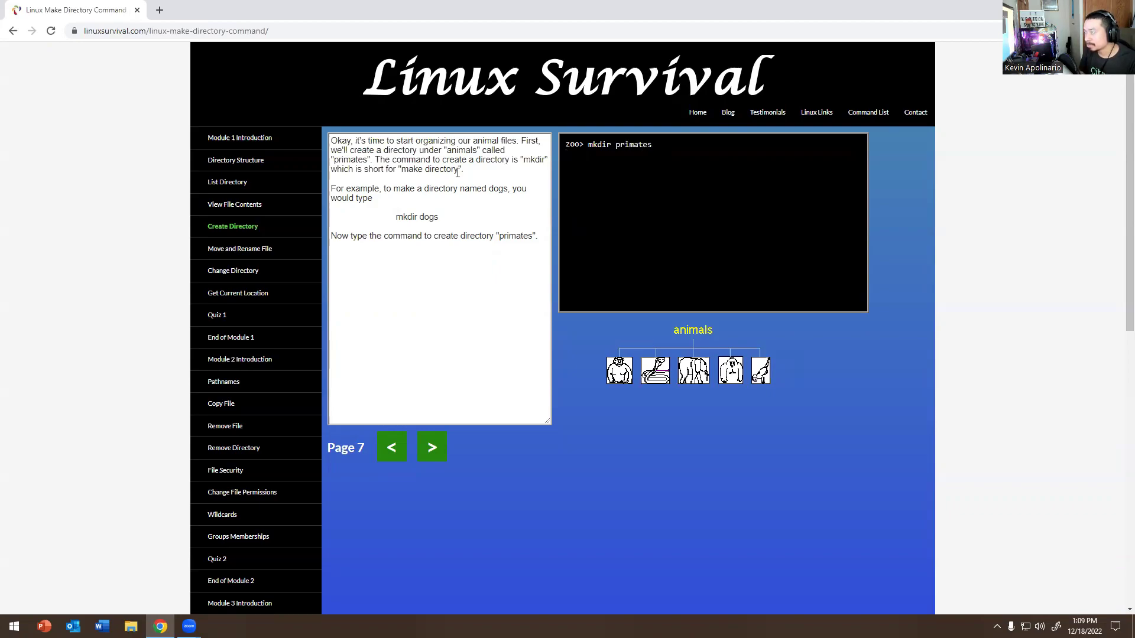
{"action": "key", "text": "Return"}
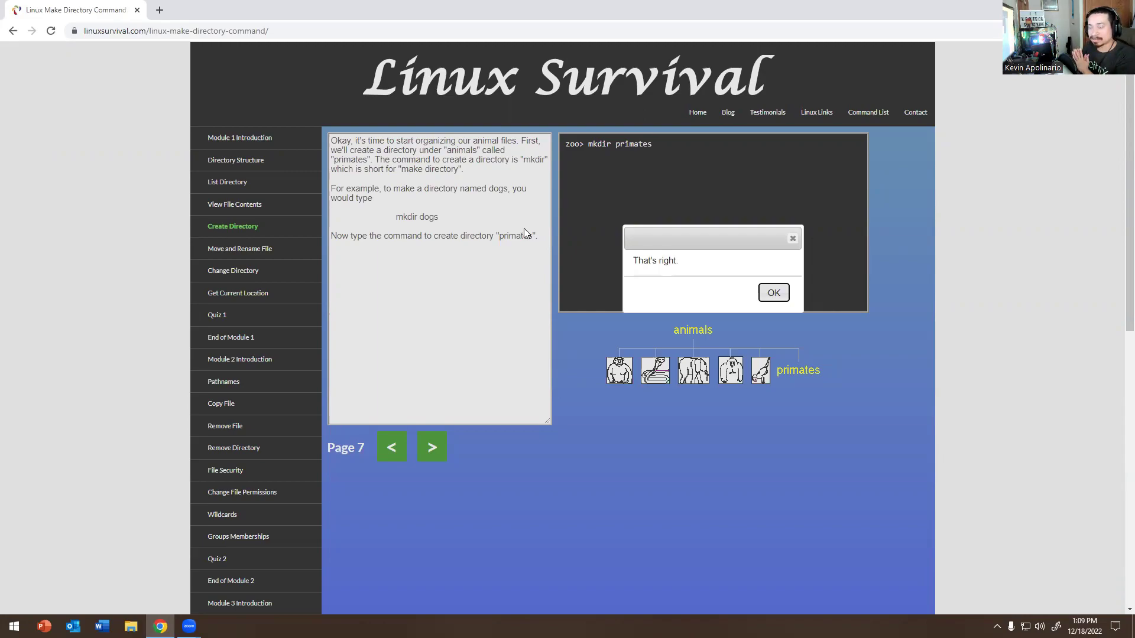
{"action": "left_click", "coordinate": [773, 293]}
{"action": "left_click_drag", "start_coordinate": [652, 234], "coordinate": [746, 249]}
{"action": "left_click", "coordinate": [669, 249]}
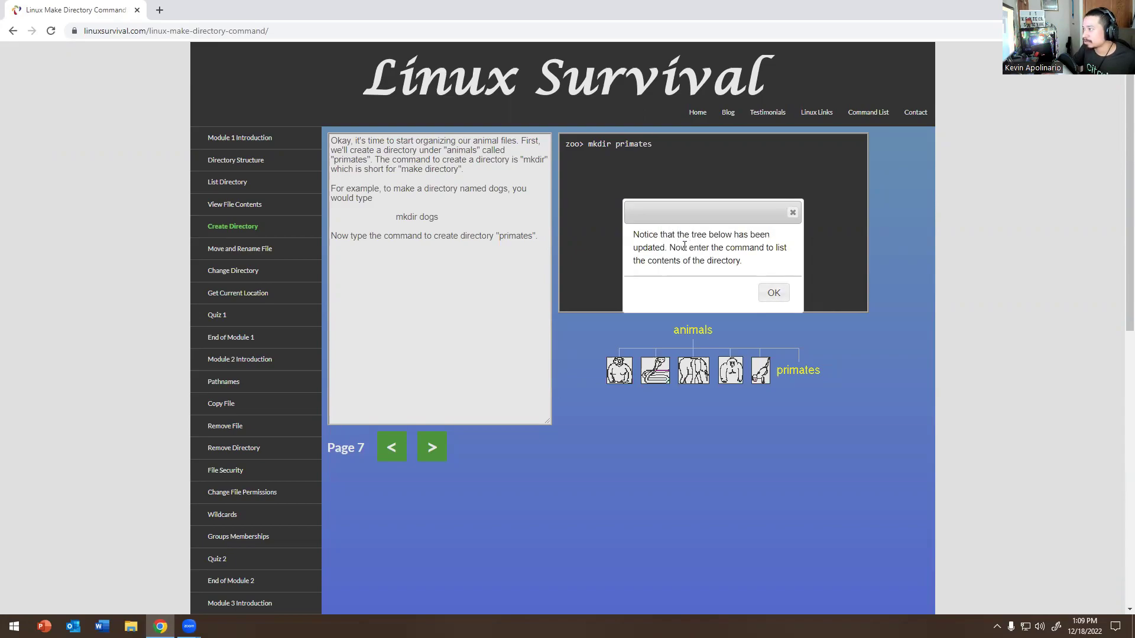
- Dismiss the instruction dialog, list the directory contents with ls in the zoo terminal and close the feedback dialogs
{"action": "left_click_drag", "start_coordinate": [674, 248], "coordinate": [755, 261]}
{"action": "left_click", "coordinate": [754, 261]}
{"action": "left_click", "coordinate": [774, 293]}
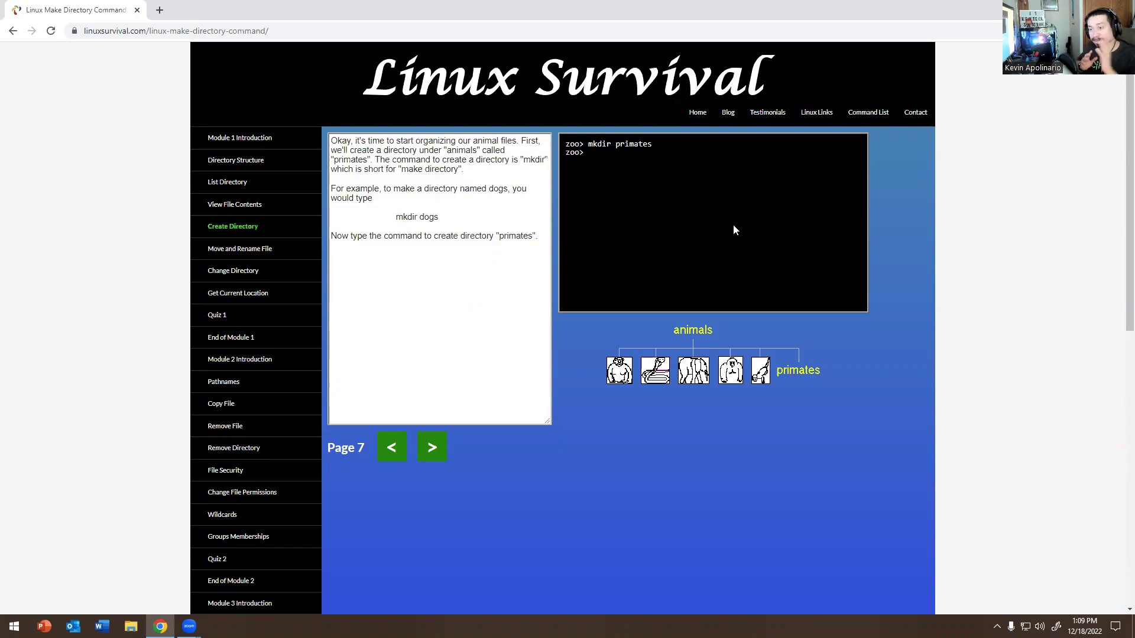
{"action": "type", "text": "ls"}
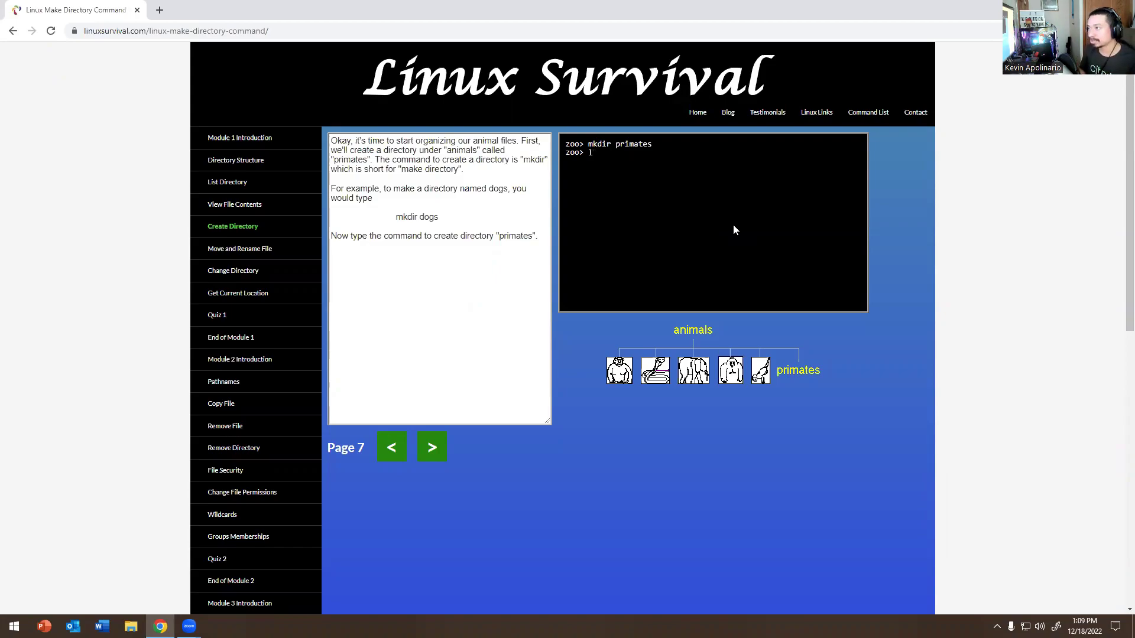
{"action": "key", "text": "Return"}
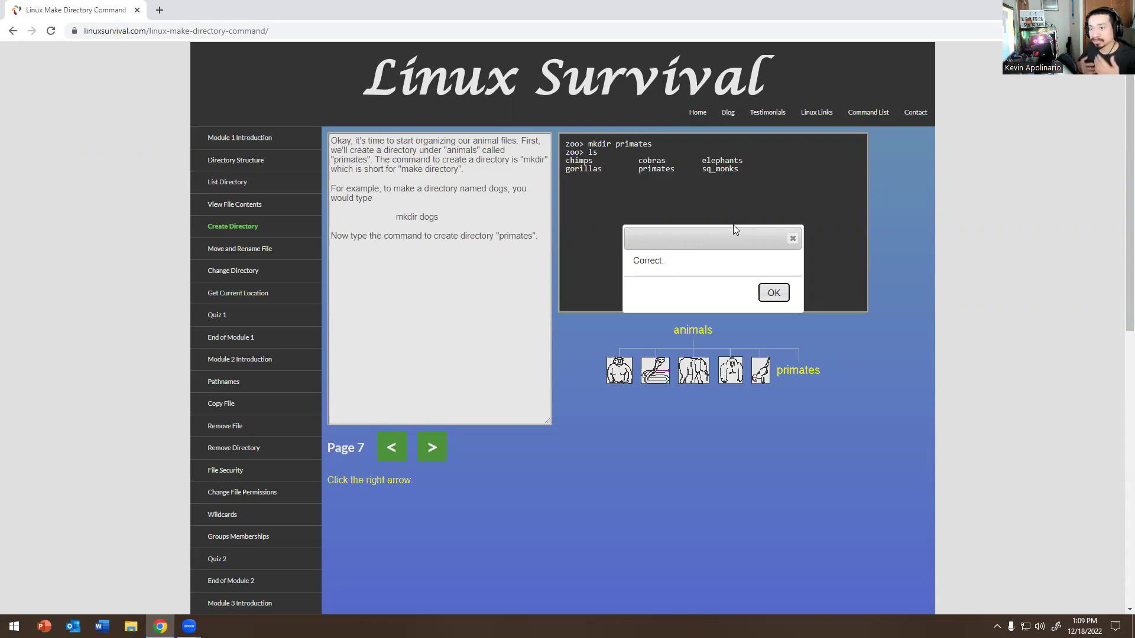
{"action": "left_click", "coordinate": [774, 292]}
{"action": "left_click_drag", "start_coordinate": [680, 248], "coordinate": [760, 290]}
{"action": "left_click", "coordinate": [770, 292]}
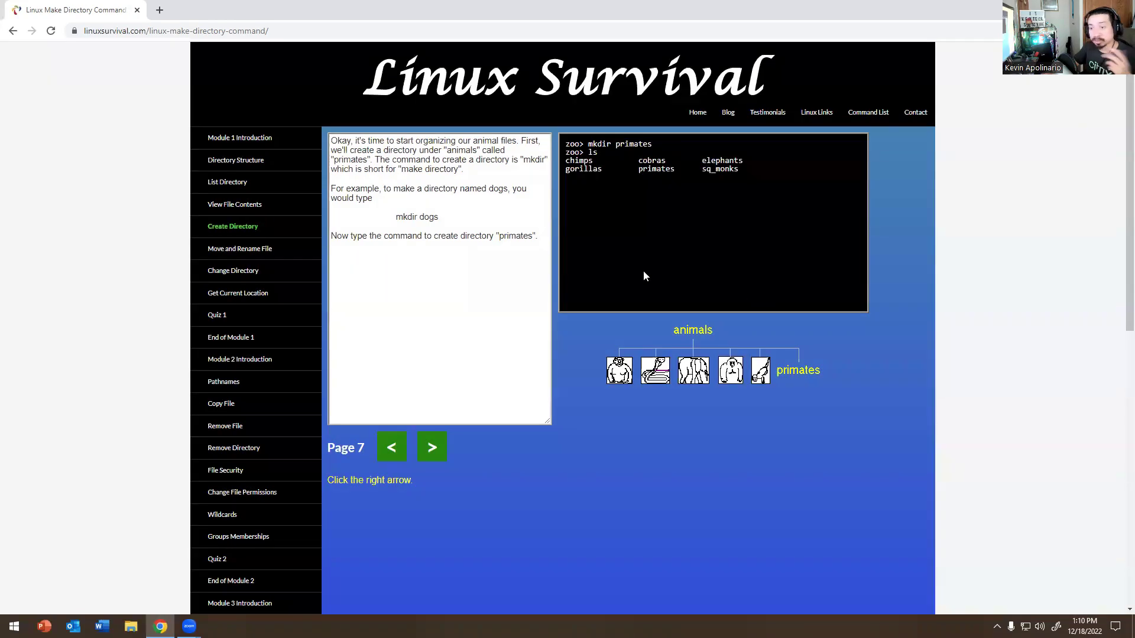
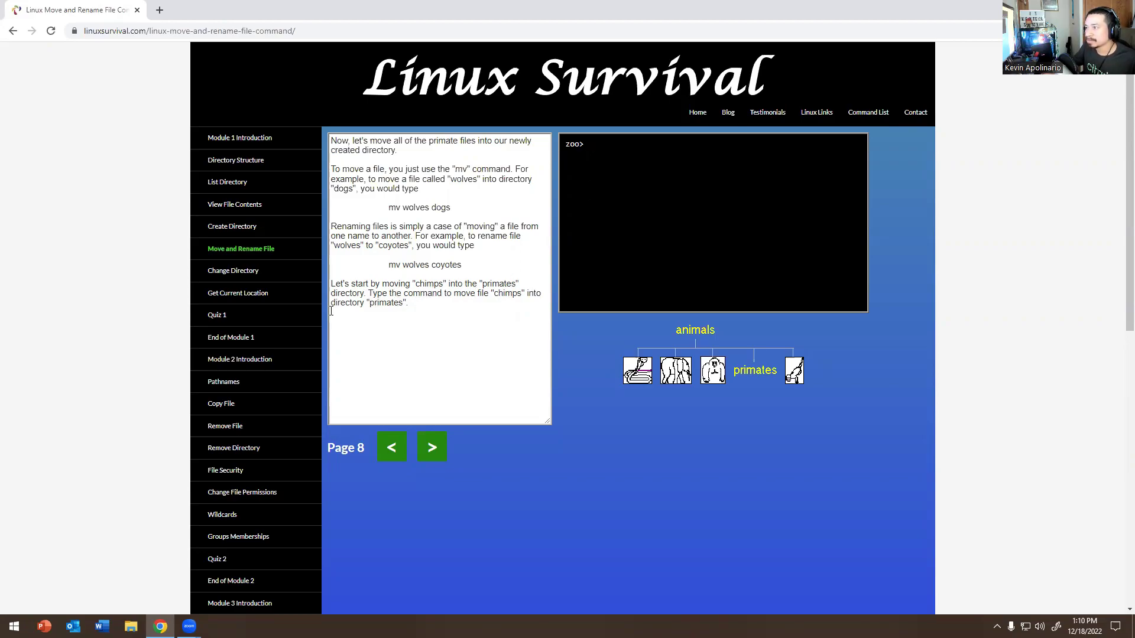
- Move the file "chimps" into the "primates" directory with mv and dismiss the two feedback dialogs
{"action": "type", "text": "mv"}
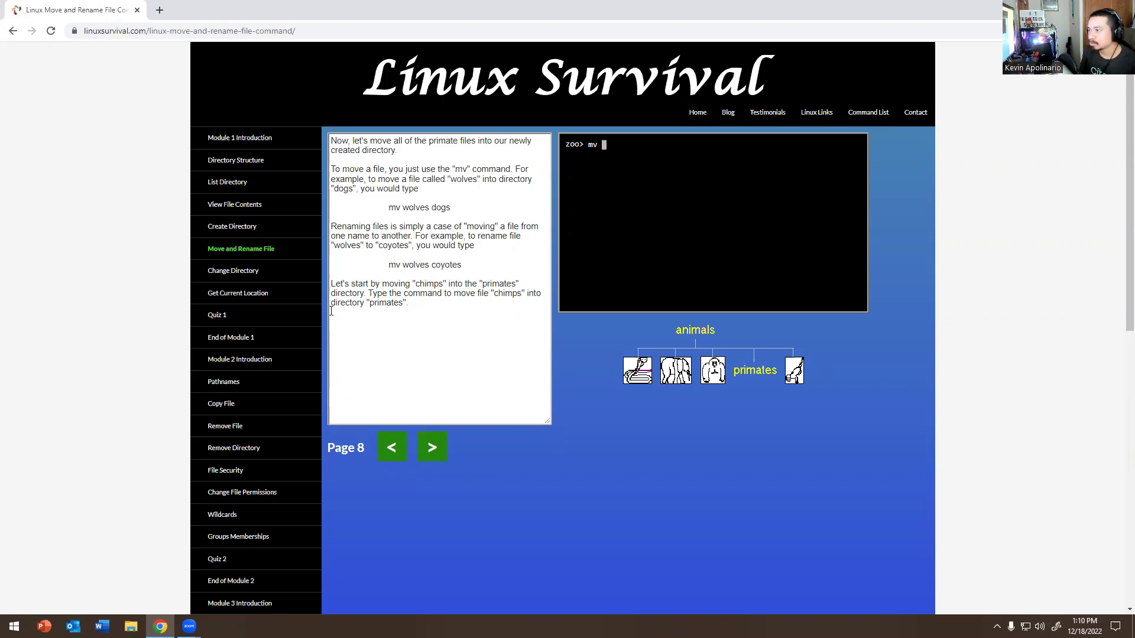
{"action": "type", "text": "chimps primates"}
{"action": "key", "text": "Return"}
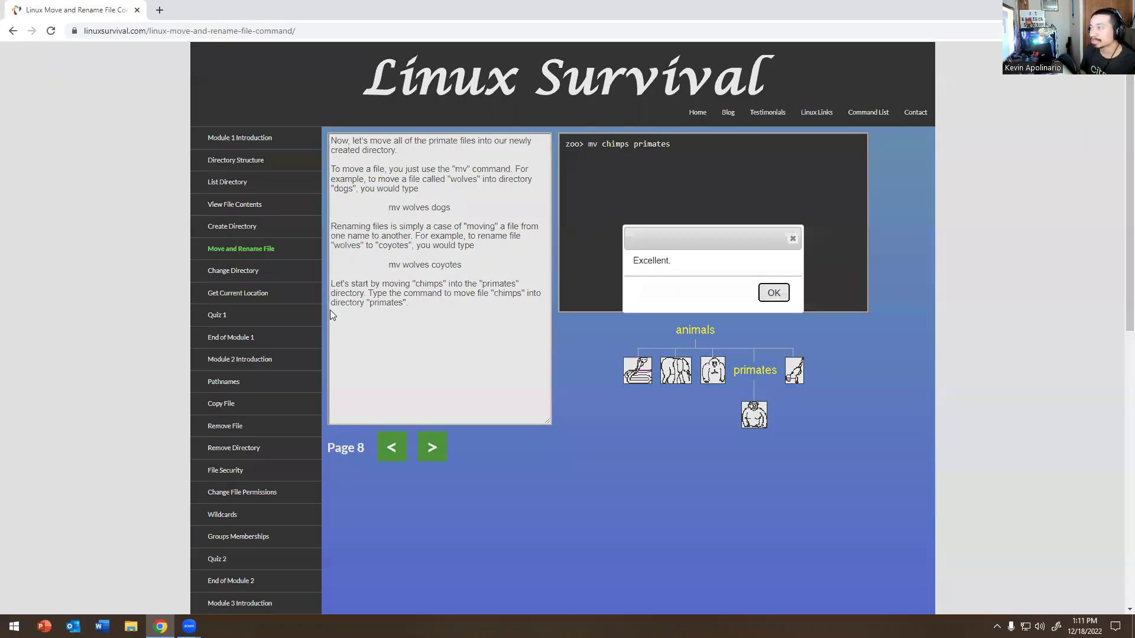
{"action": "key", "text": "Return"}
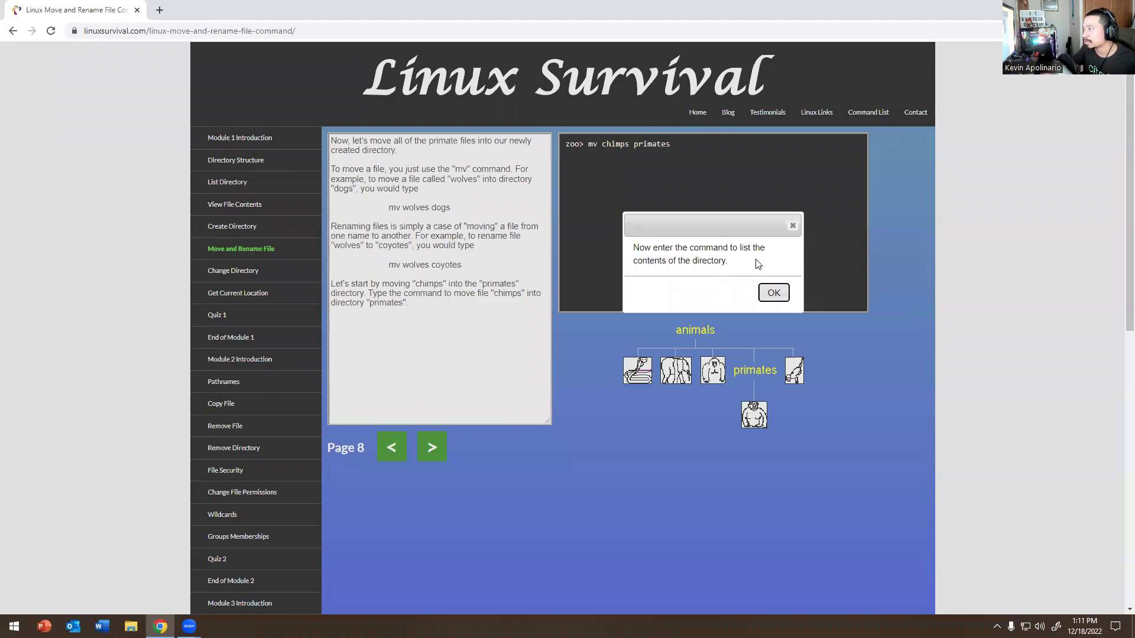
{"action": "left_click", "coordinate": [773, 292]}
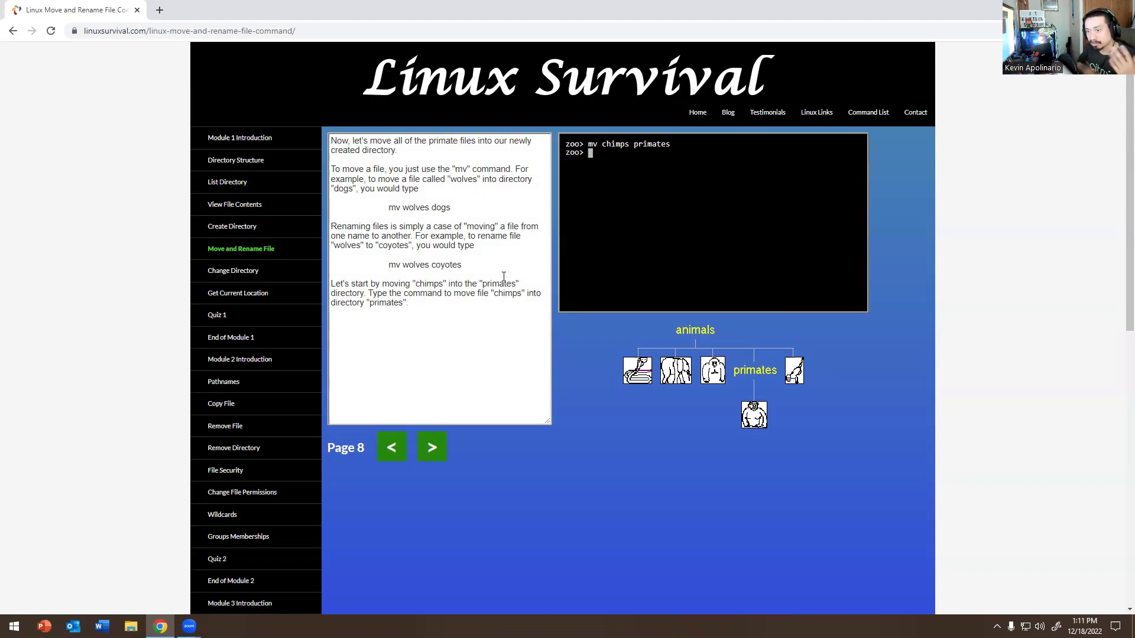
- List the directory contents with ls after the move and dismiss both feedback dialogs
{"action": "type", "text": "ls"}
{"action": "key", "text": "Return"}
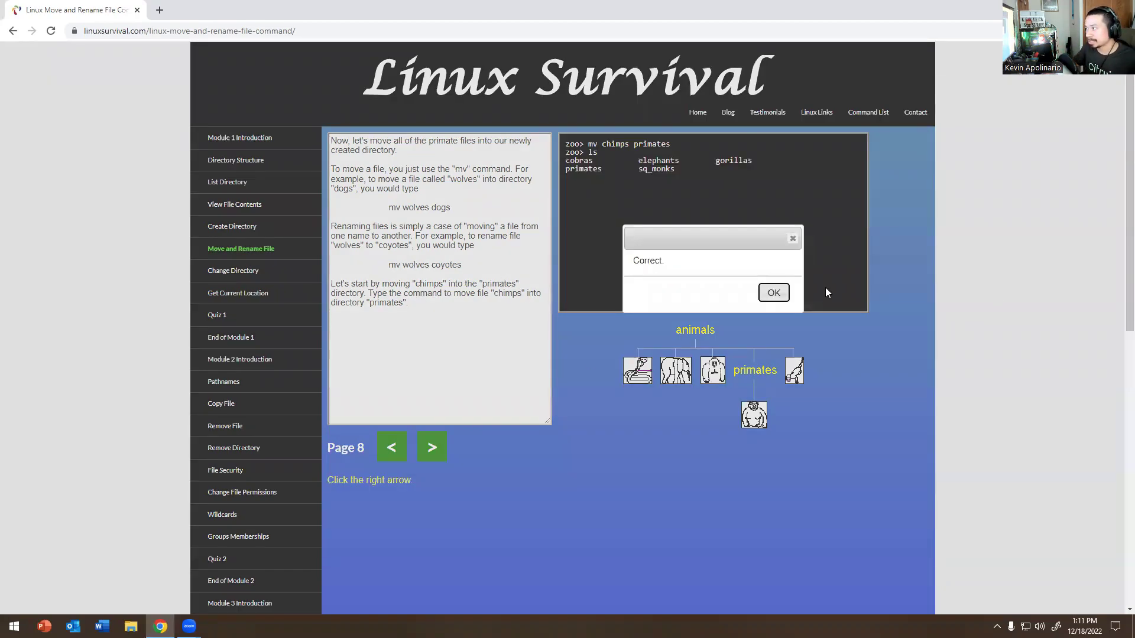
{"action": "left_click", "coordinate": [774, 294]}
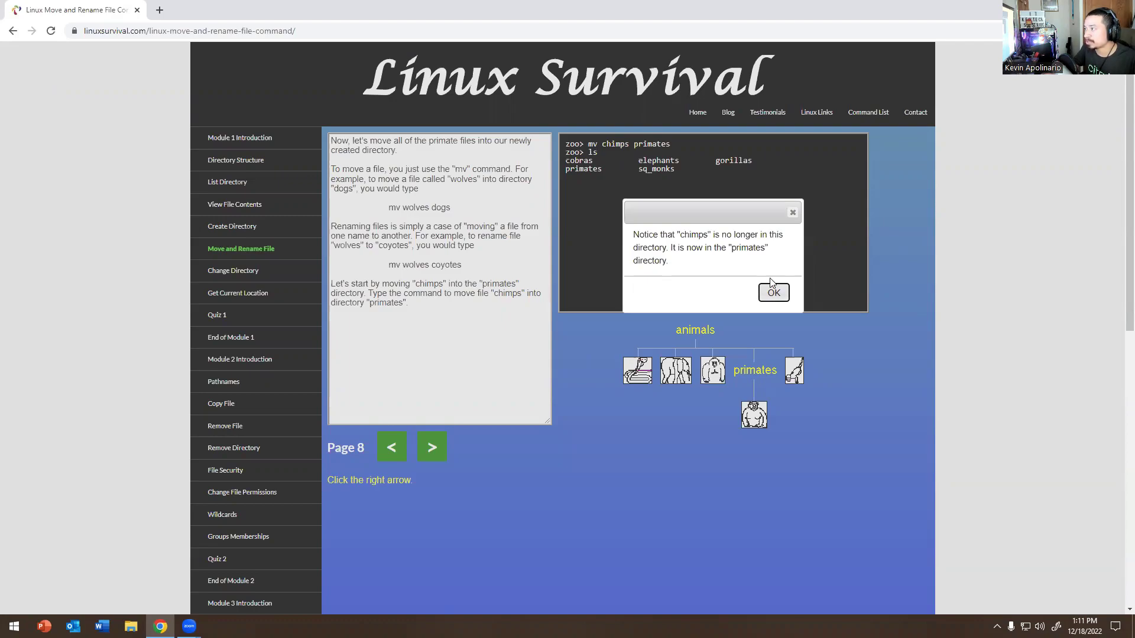
{"action": "left_click", "coordinate": [774, 292]}
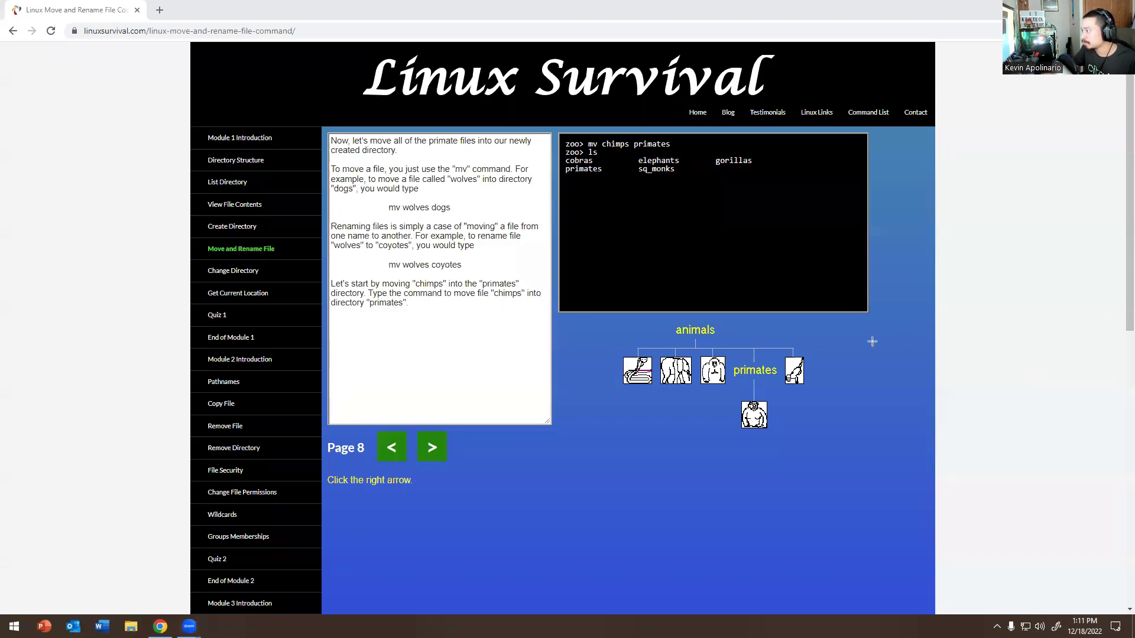
- Point out the "primates" directory and the mv command, then advance to page 9 and read the explanation of cd
{"action": "left_click_drag", "start_coordinate": [768, 362], "coordinate": [792, 353]}
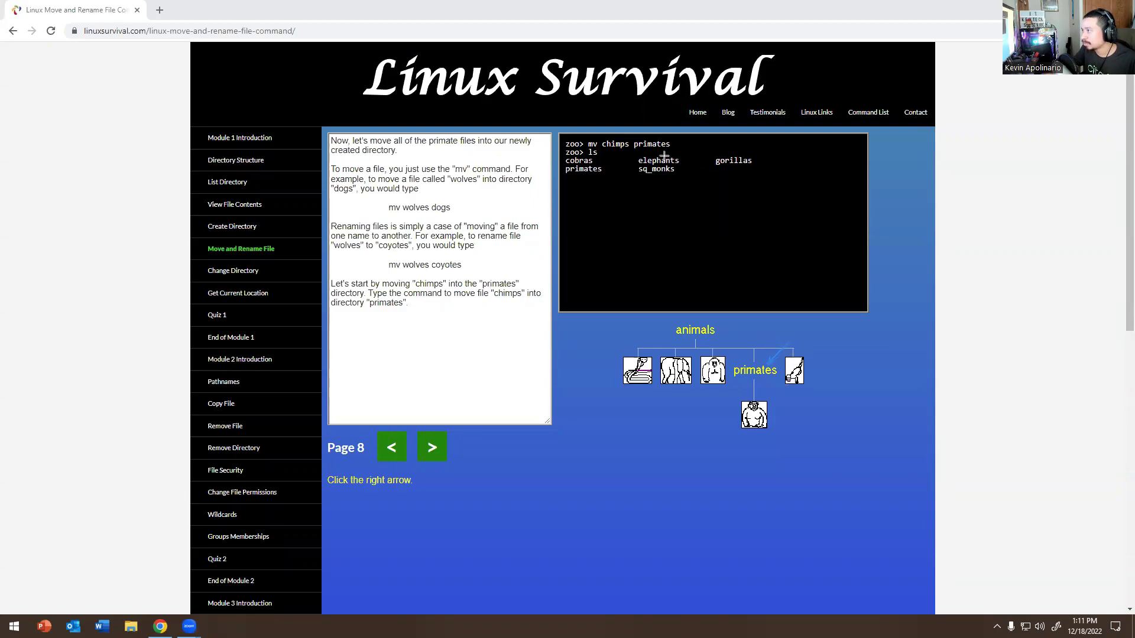
{"action": "left_click_drag", "start_coordinate": [731, 149], "coordinate": [676, 144]}
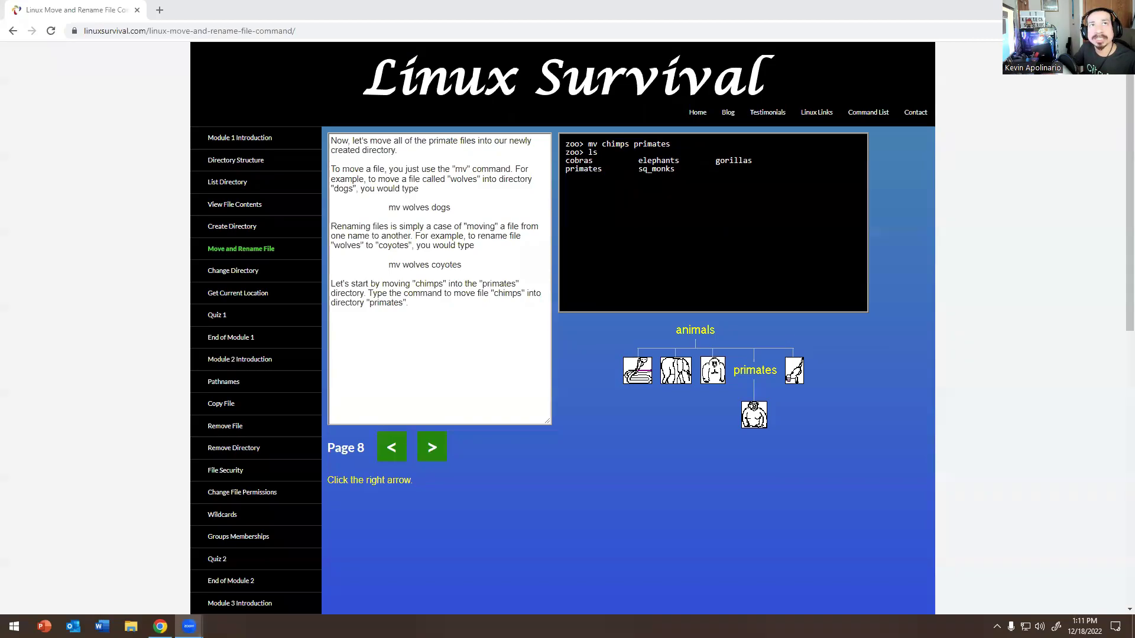
{"action": "left_click", "coordinate": [433, 453]}
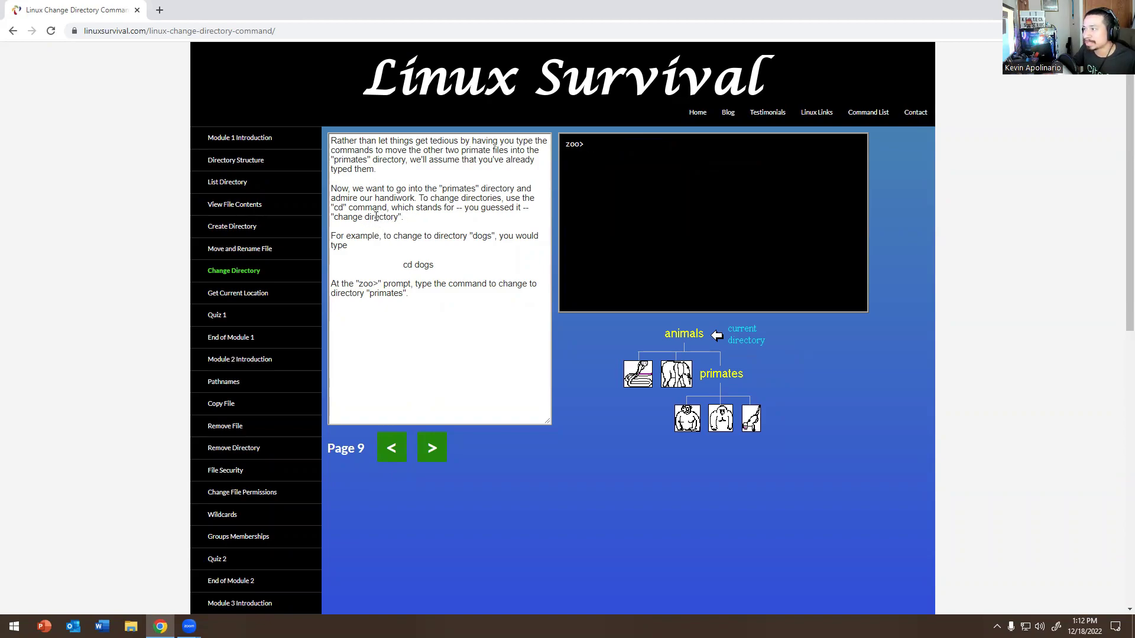
{"action": "left_click_drag", "start_coordinate": [331, 204], "coordinate": [407, 218]}
{"action": "left_click", "coordinate": [422, 220]}
- Open the Windows Command Prompt and display its current directory with cd
{"action": "left_click", "coordinate": [14, 627]}
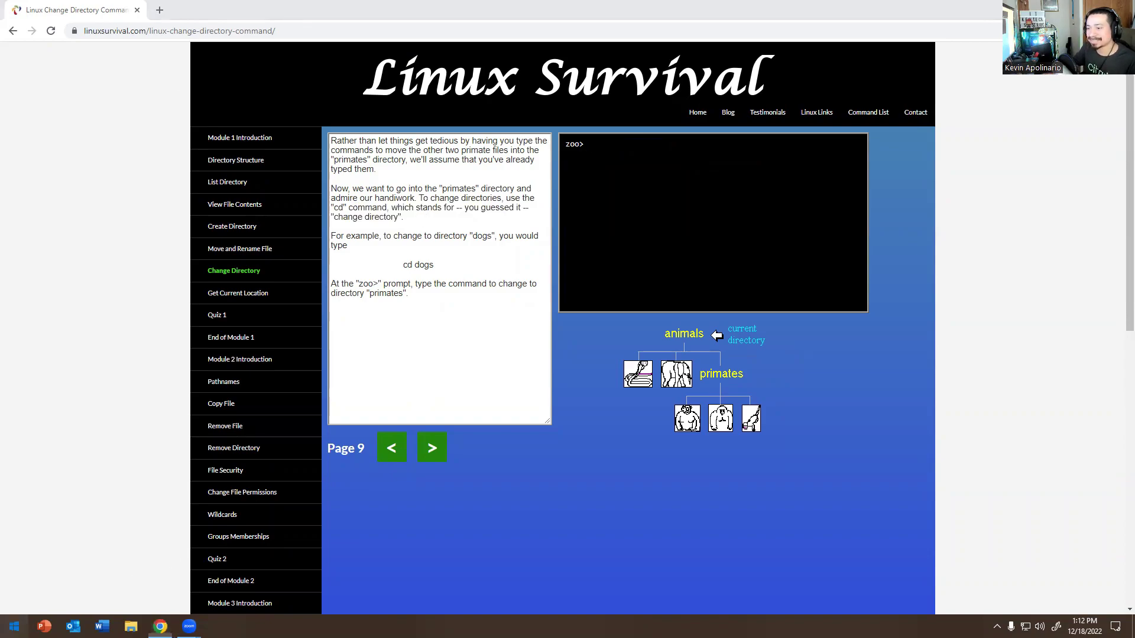
{"action": "type", "text": "cmd"}
{"action": "key", "text": "Return"}
{"action": "type", "text": "cd"}
{"action": "key", "text": "Return"}
- Try to change directory in the Command Prompt with "cd users" and "cd c:"
{"action": "type", "text": "cd"}
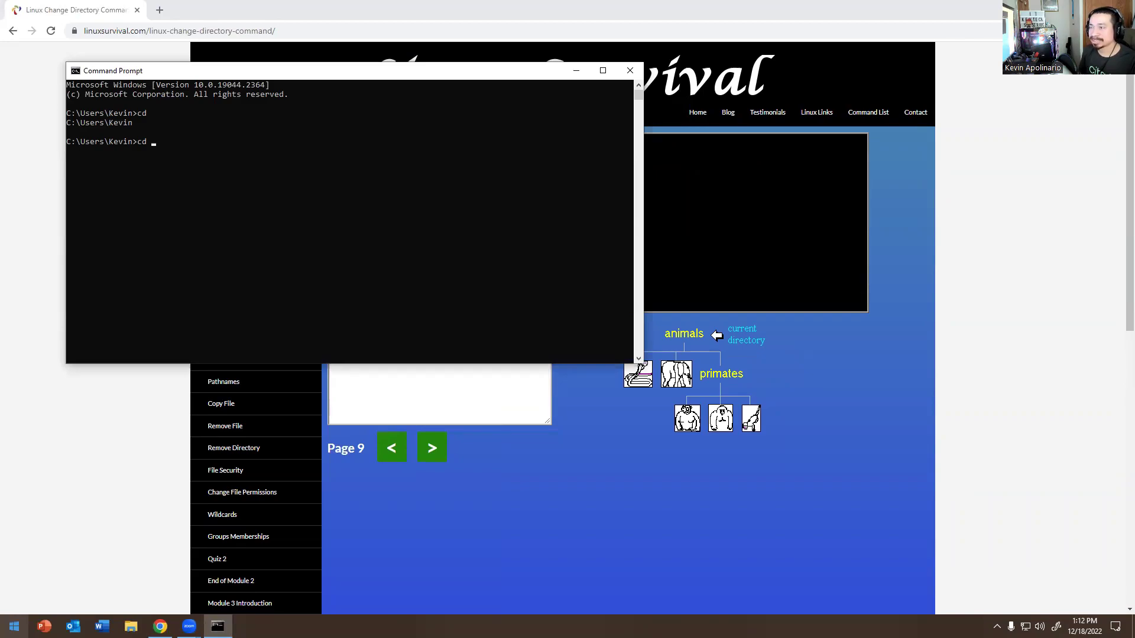
{"action": "type", "text": " users"}
{"action": "key", "text": "Return"}
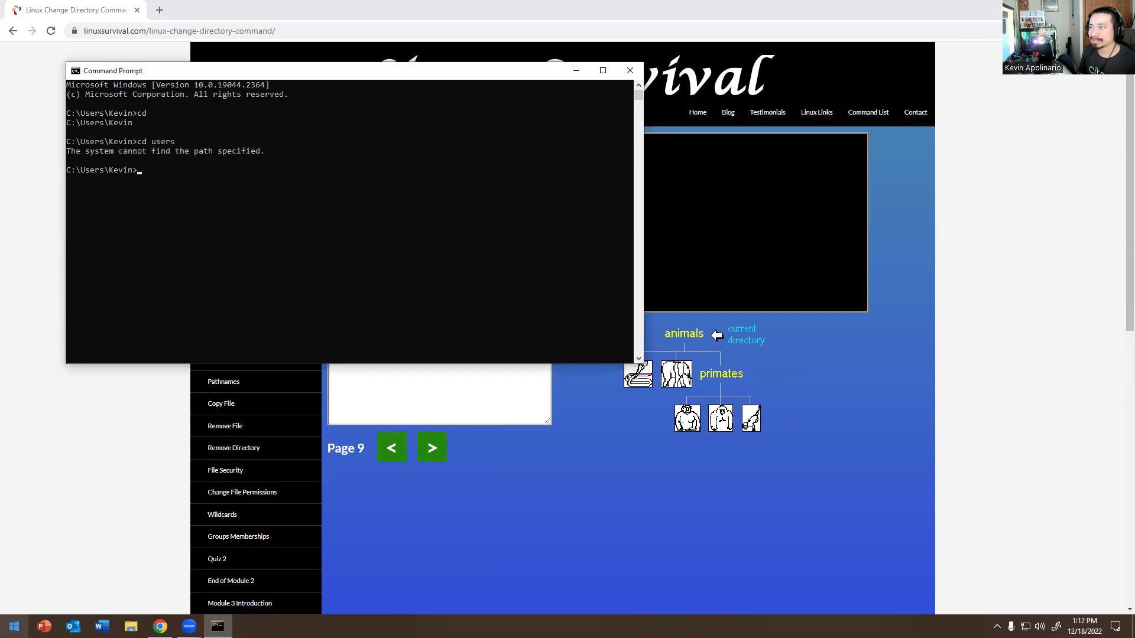
{"action": "type", "text": "cd c"}
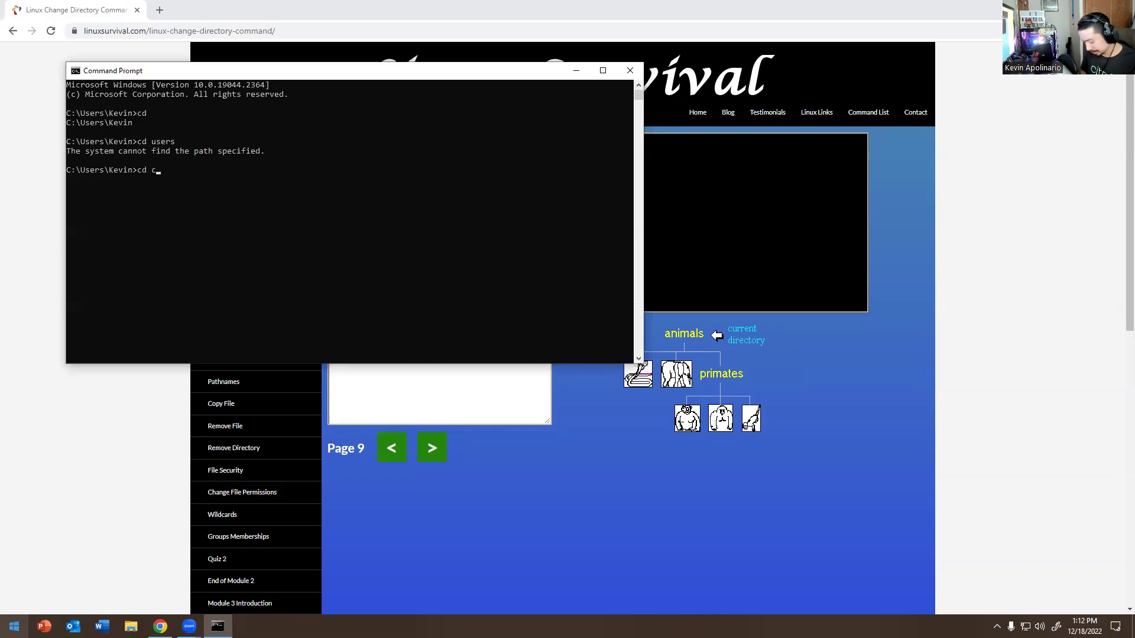
{"action": "type", "text": ":"}
{"action": "key", "text": "Return"}
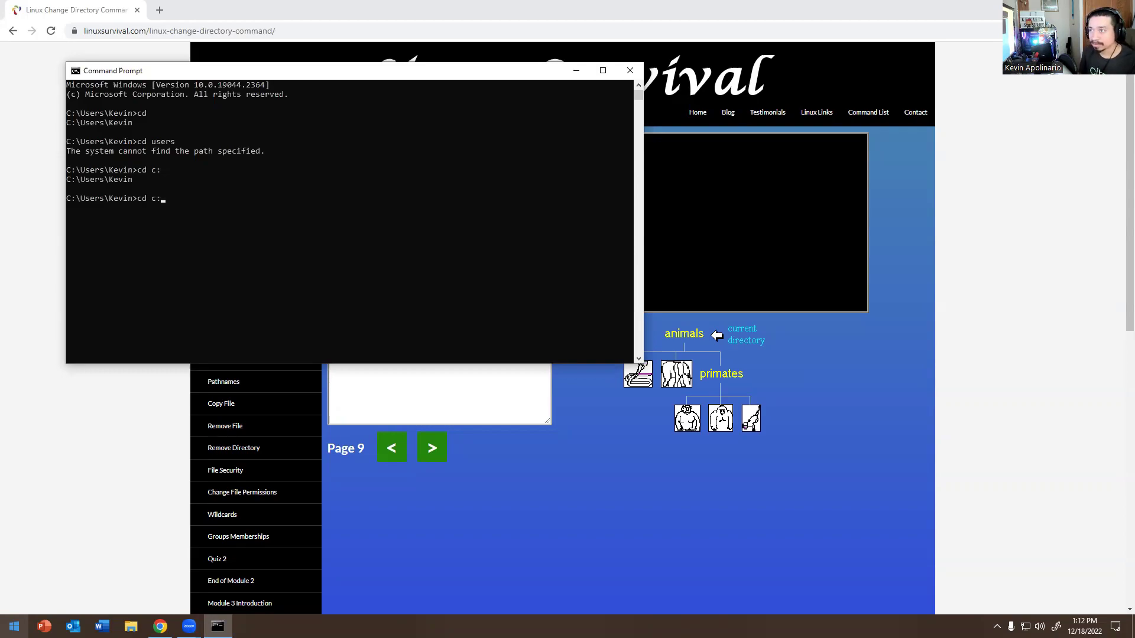
- Change to the c:\users directory by its full path and close the Command Prompt
{"action": "type", "text": "cd c:\\users"}
{"action": "key", "text": "Return"}
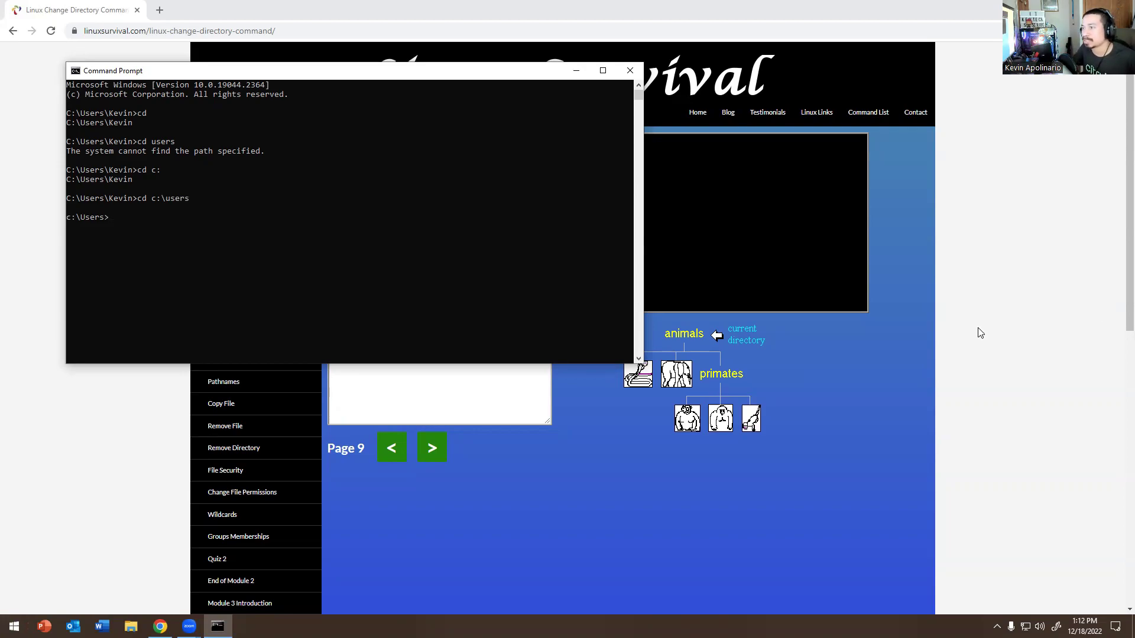
{"action": "left_click", "coordinate": [630, 72]}
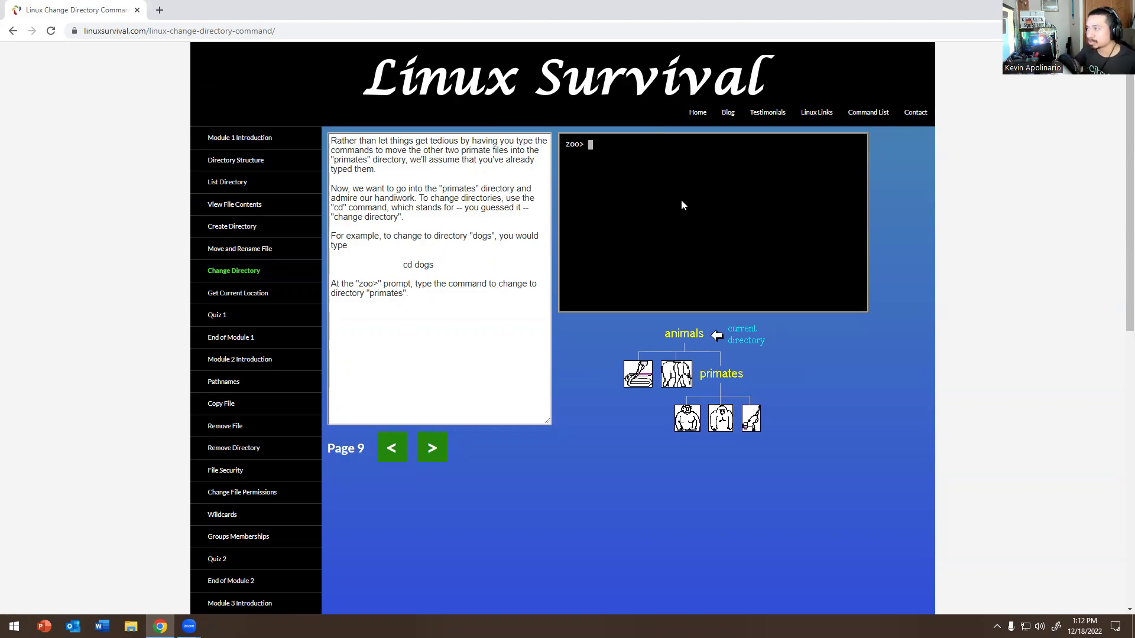
- Change to the "primates" directory with cd in the zoo terminal and dismiss the feedback dialog
{"action": "type", "text": "cd primates"}
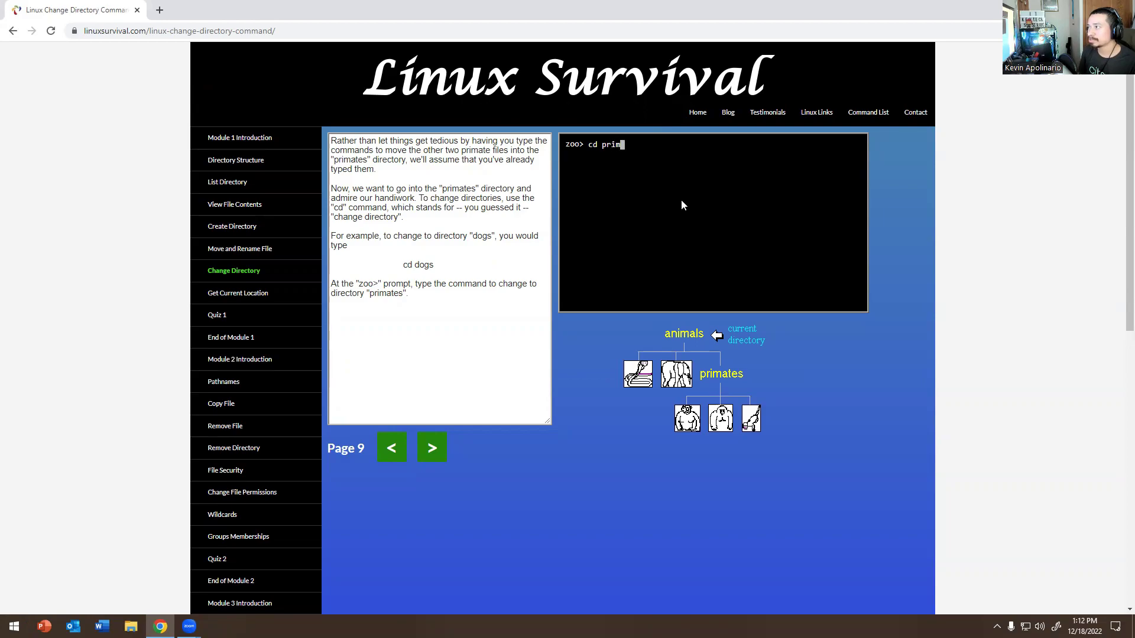
{"action": "key", "text": "Return"}
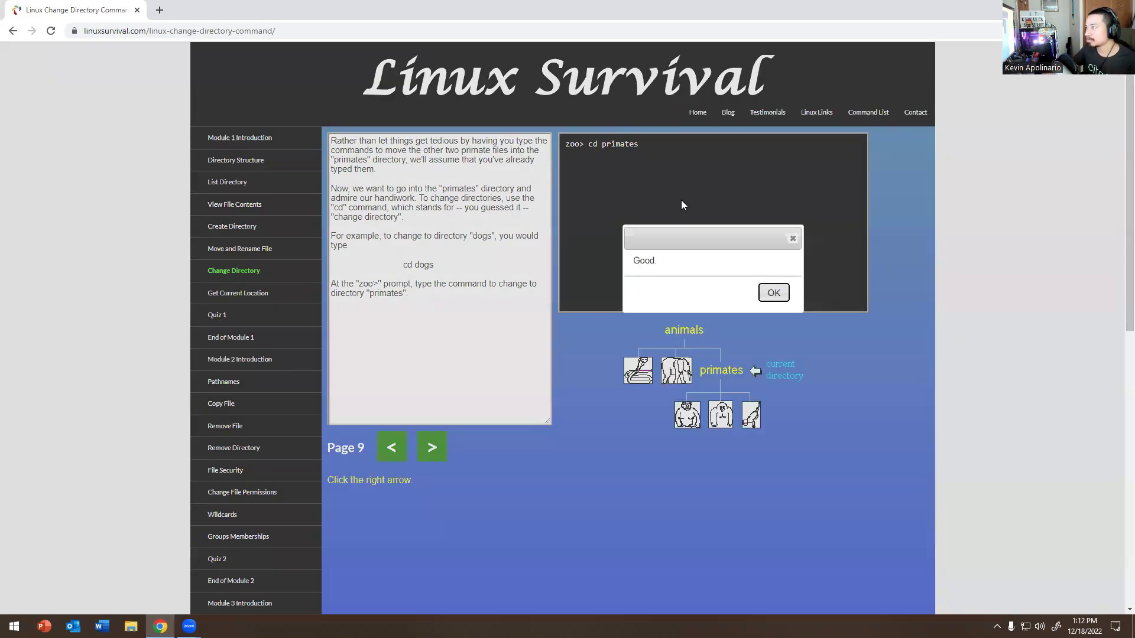
{"action": "key", "text": "Return"}
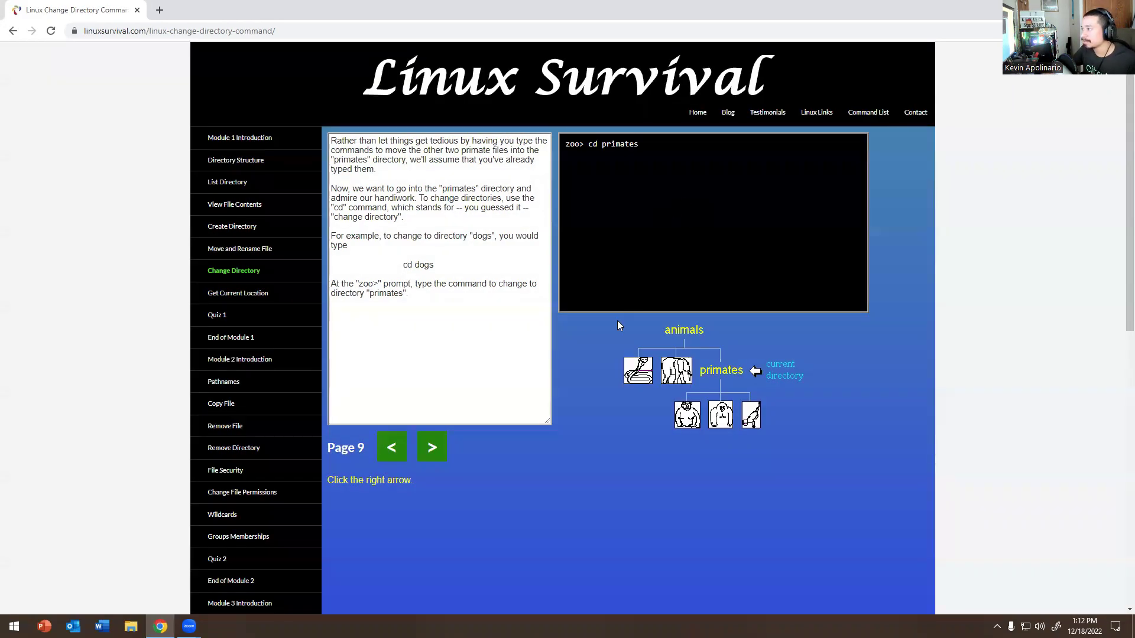
- Advance to the Get Current Location lesson on page 10 and read the explanations of the prompt format and pwd
{"action": "left_click", "coordinate": [421, 453]}
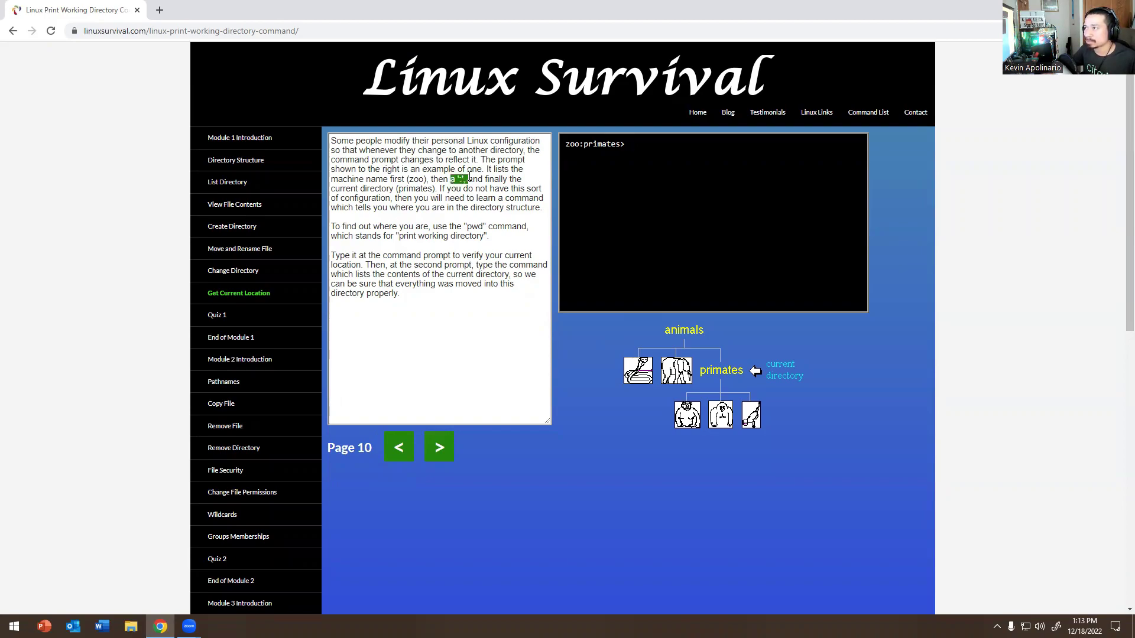
{"action": "left_click_drag", "start_coordinate": [451, 178], "coordinate": [456, 171]}
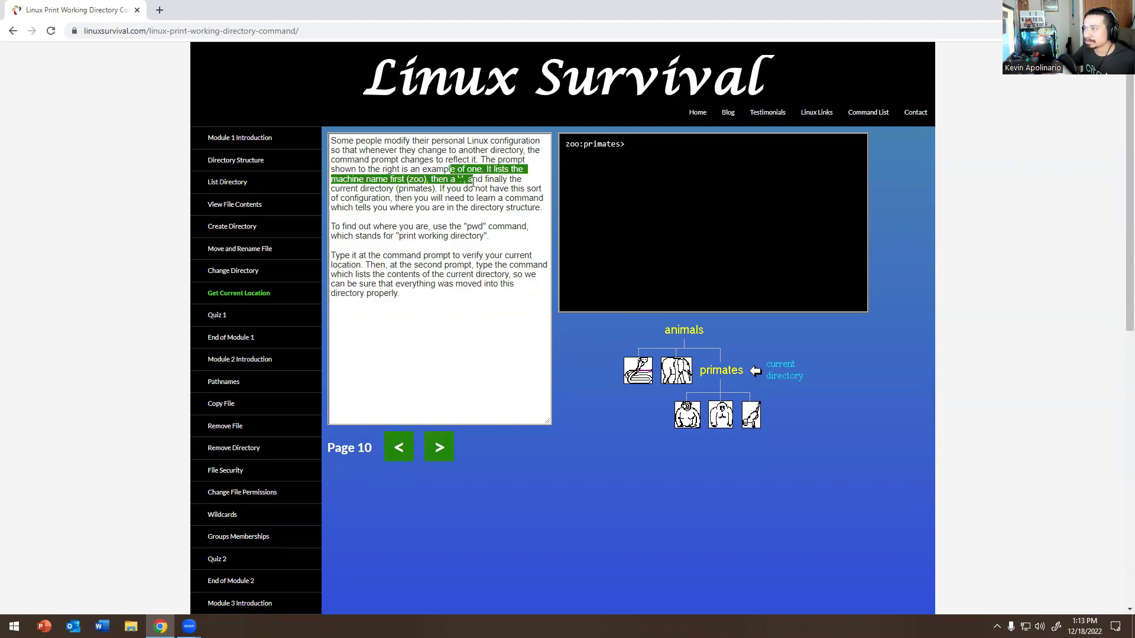
{"action": "left_click", "coordinate": [472, 180]}
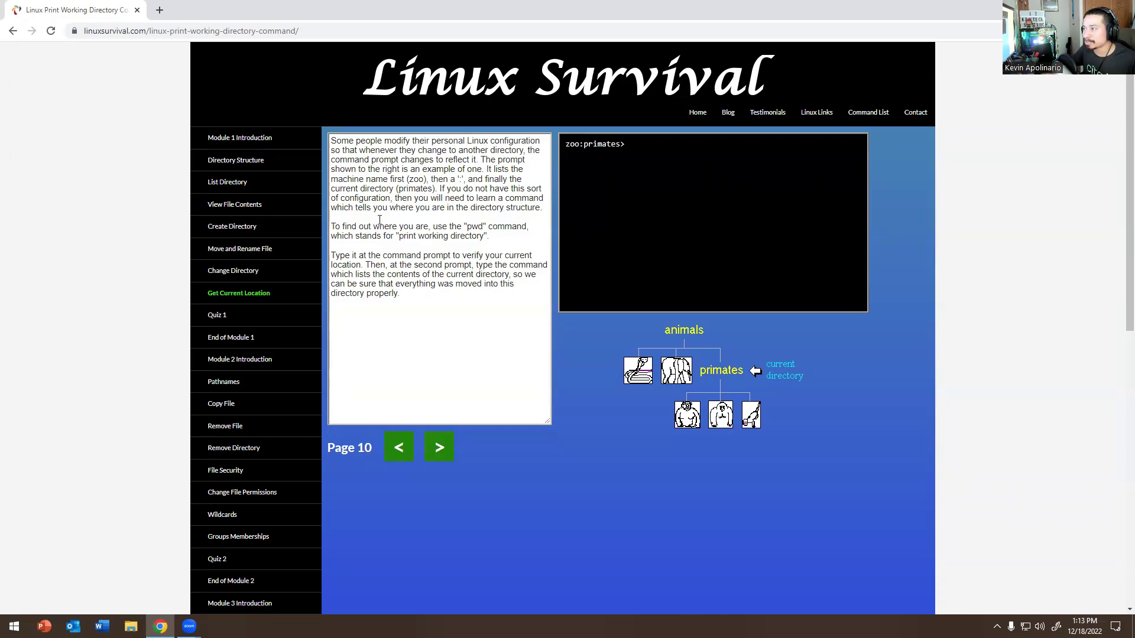
{"action": "left_click_drag", "start_coordinate": [395, 236], "coordinate": [494, 237]}
{"action": "left_click", "coordinate": [495, 238]}
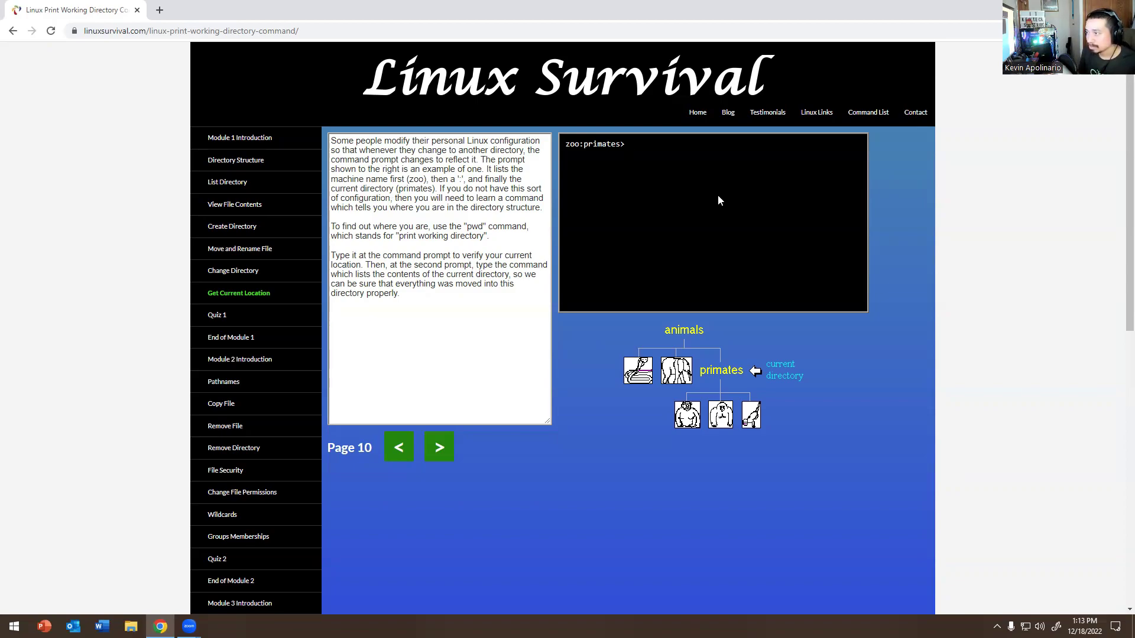
- Print the working directory with pwd in the zoo terminal and dismiss the first feedback dialog
{"action": "type", "text": "p"}
{"action": "type", "text": "wd"}
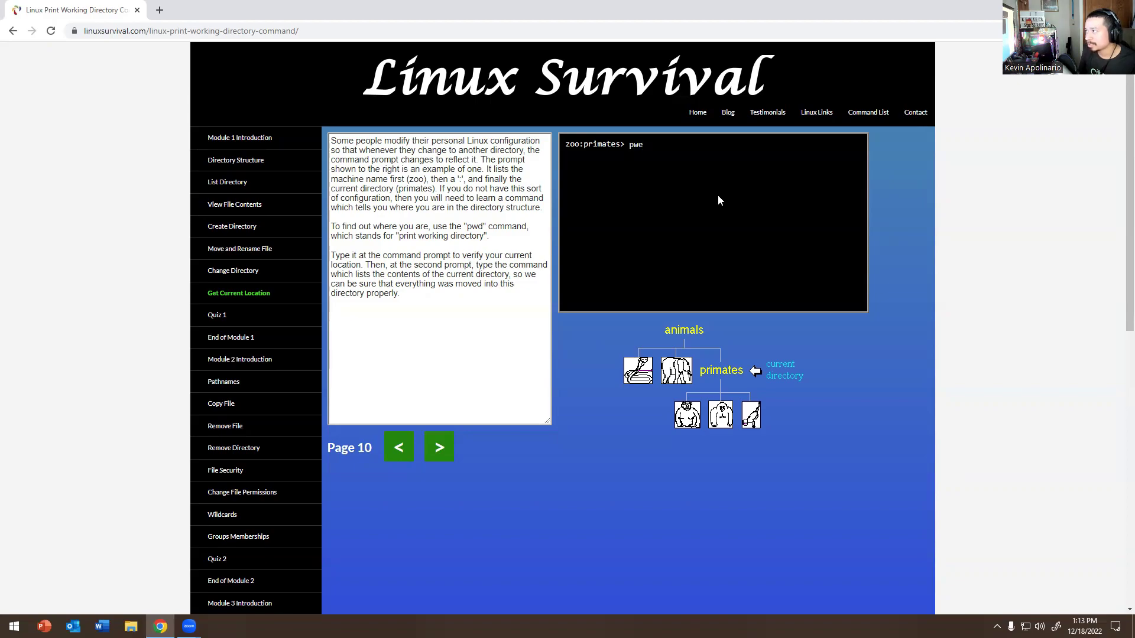
{"action": "key", "text": "Return"}
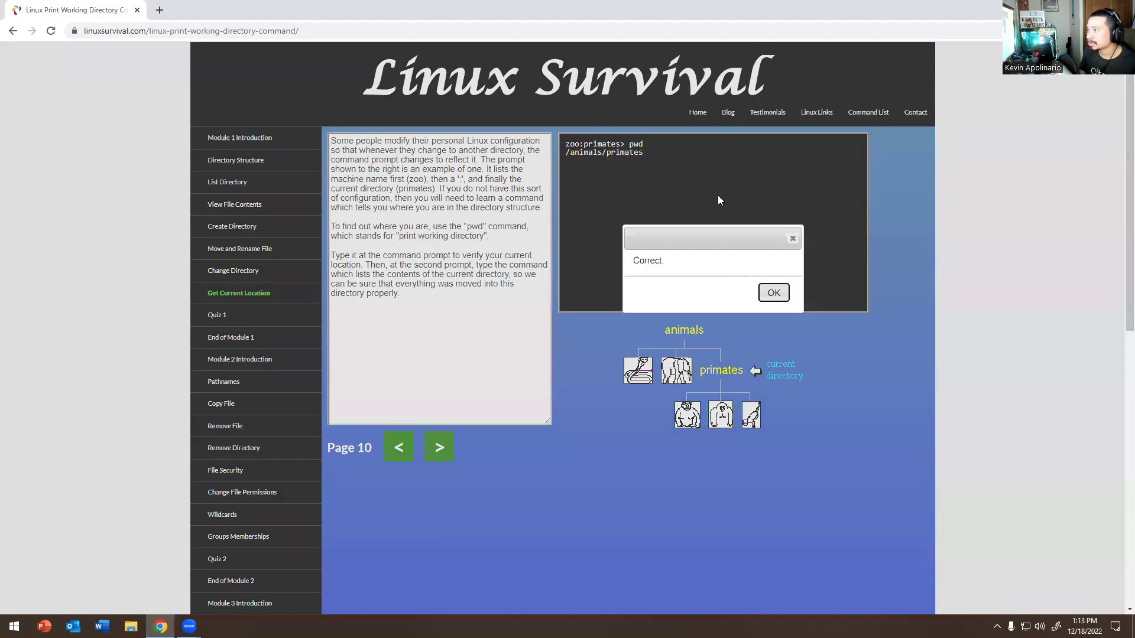
{"action": "key", "text": "Return"}
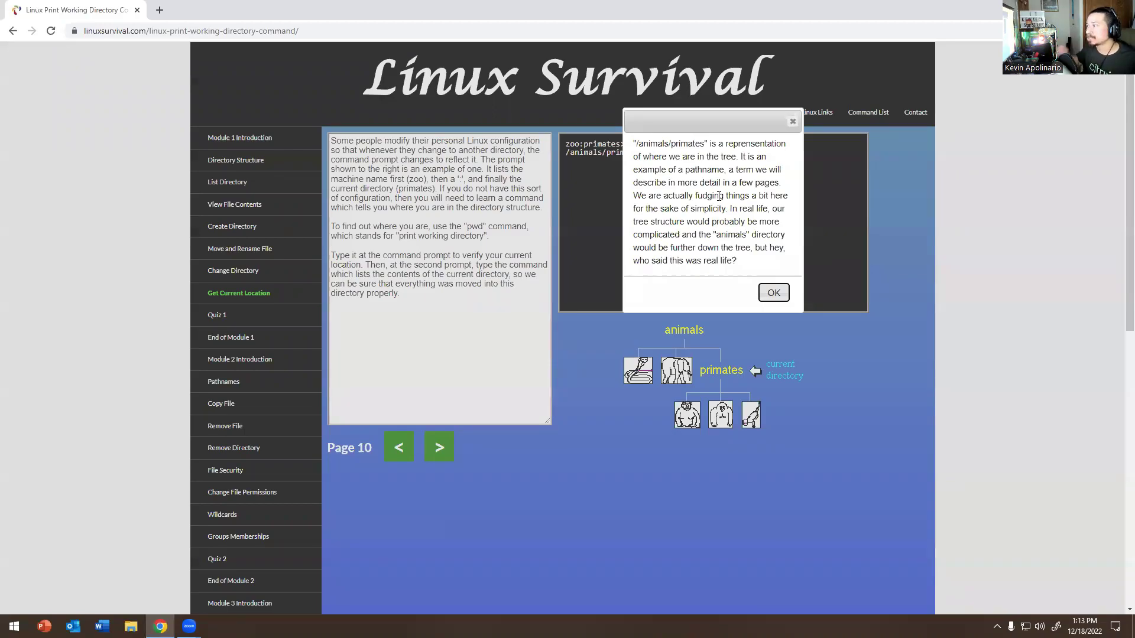
- Read the note explaining the "/animals/primates" pathname and the simplified directory tree
{"action": "left_click_drag", "start_coordinate": [685, 183], "coordinate": [775, 195]}
{"action": "left_click", "coordinate": [668, 195]}
{"action": "left_click_drag", "start_coordinate": [694, 195], "coordinate": [783, 198]}
{"action": "left_click", "coordinate": [696, 211]}
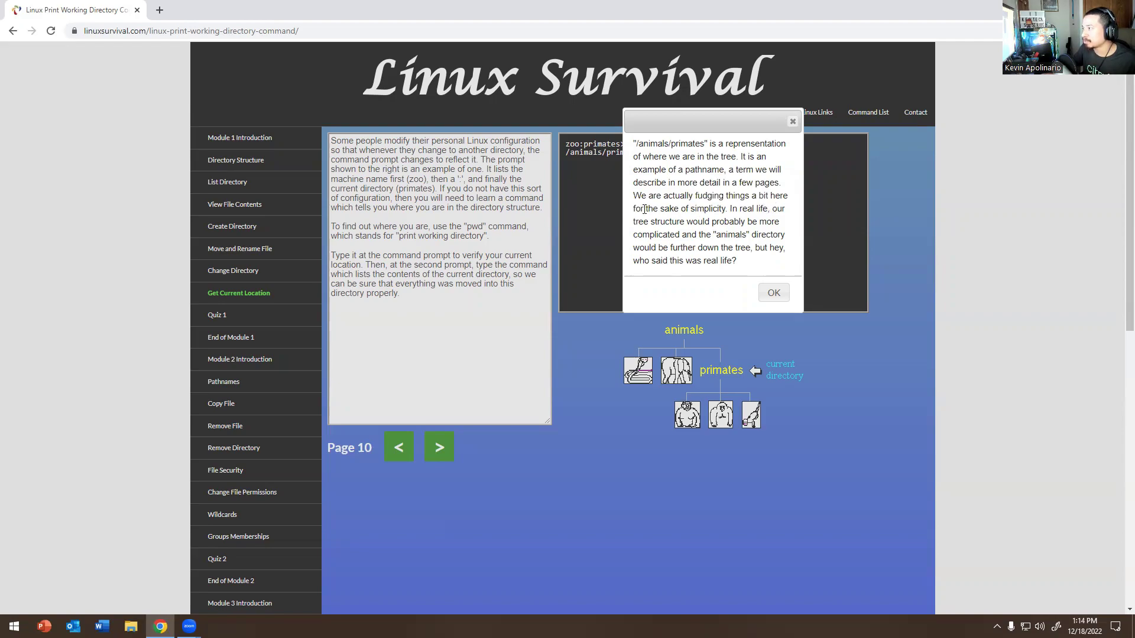
{"action": "left_click_drag", "start_coordinate": [647, 209], "coordinate": [737, 221]}
{"action": "left_click", "coordinate": [748, 223]}
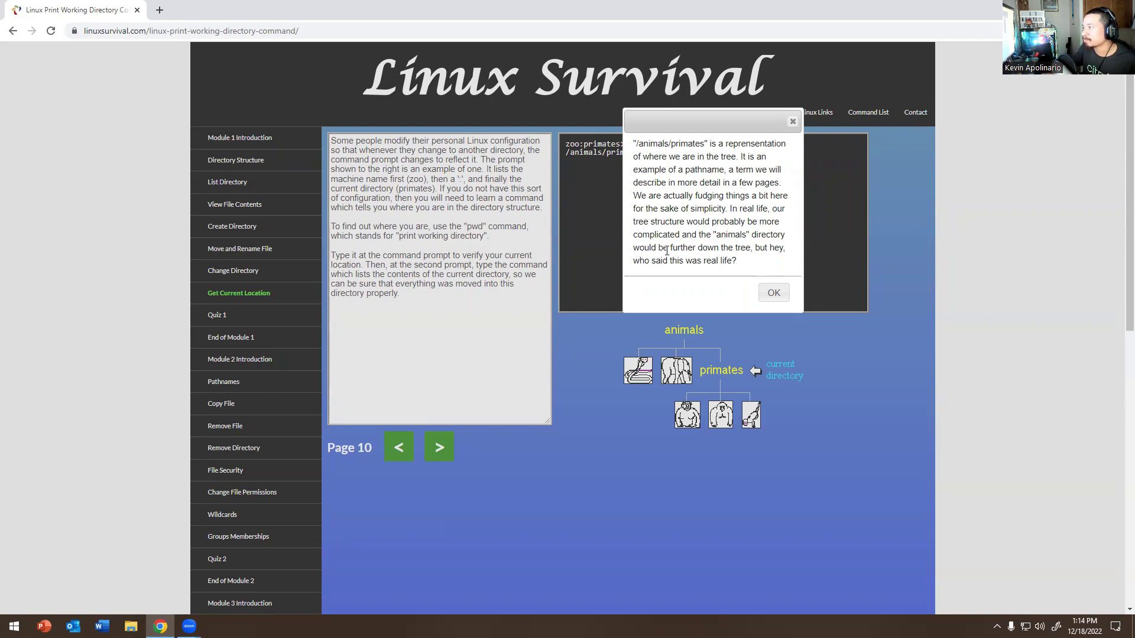
{"action": "left_click_drag", "start_coordinate": [663, 247], "coordinate": [751, 246]}
{"action": "left_click", "coordinate": [650, 261]}
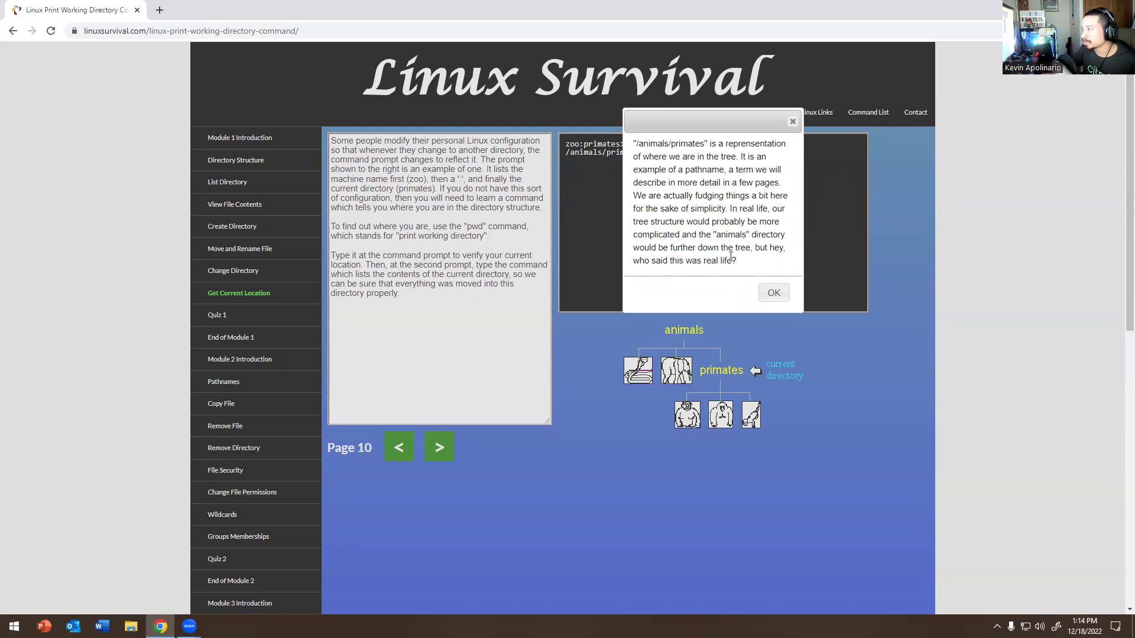
- Dismiss the pathname note, enter pwd at the second prompt of the page 10 exercise, and dismiss the feedback dialog
{"action": "left_click", "coordinate": [773, 291]}
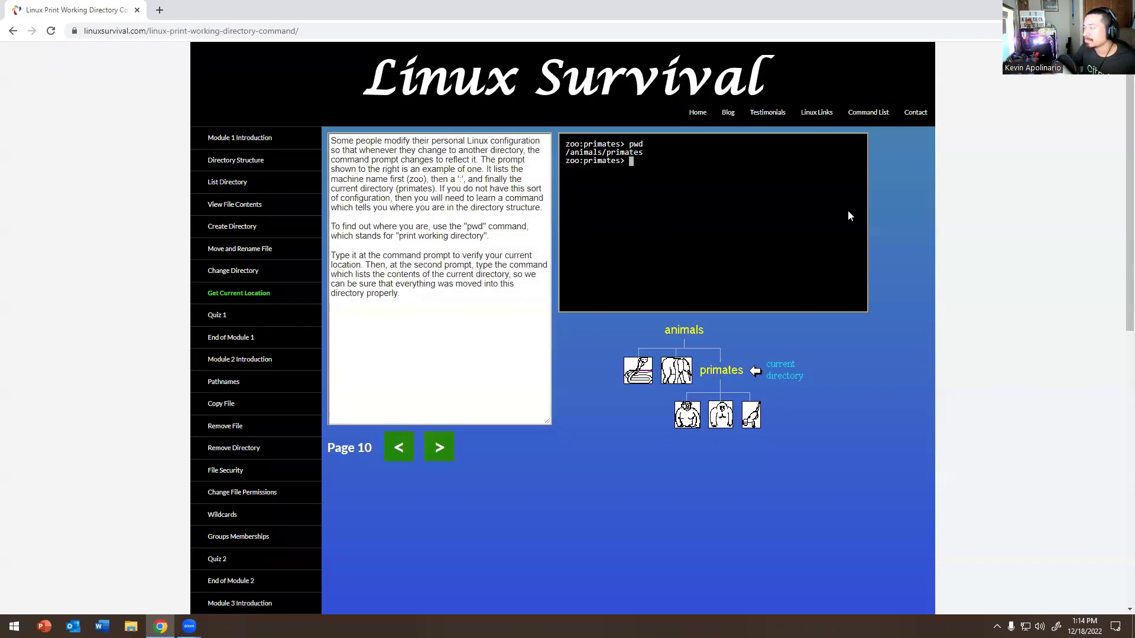
{"action": "type", "text": "pwd"}
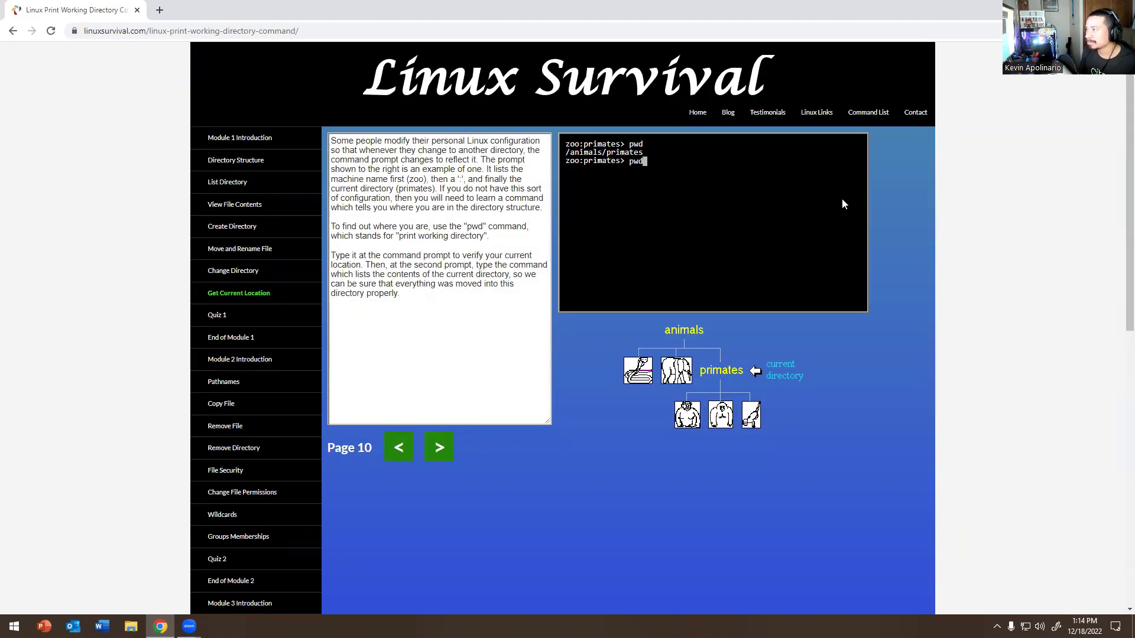
{"action": "key", "text": "Return"}
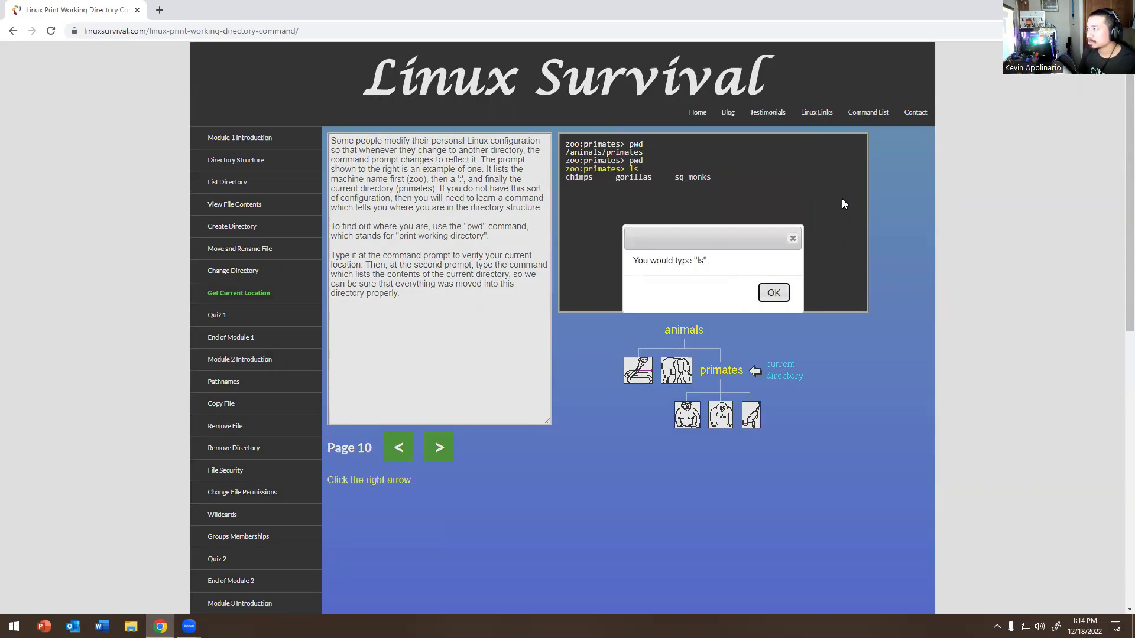
{"action": "key", "text": "Return"}
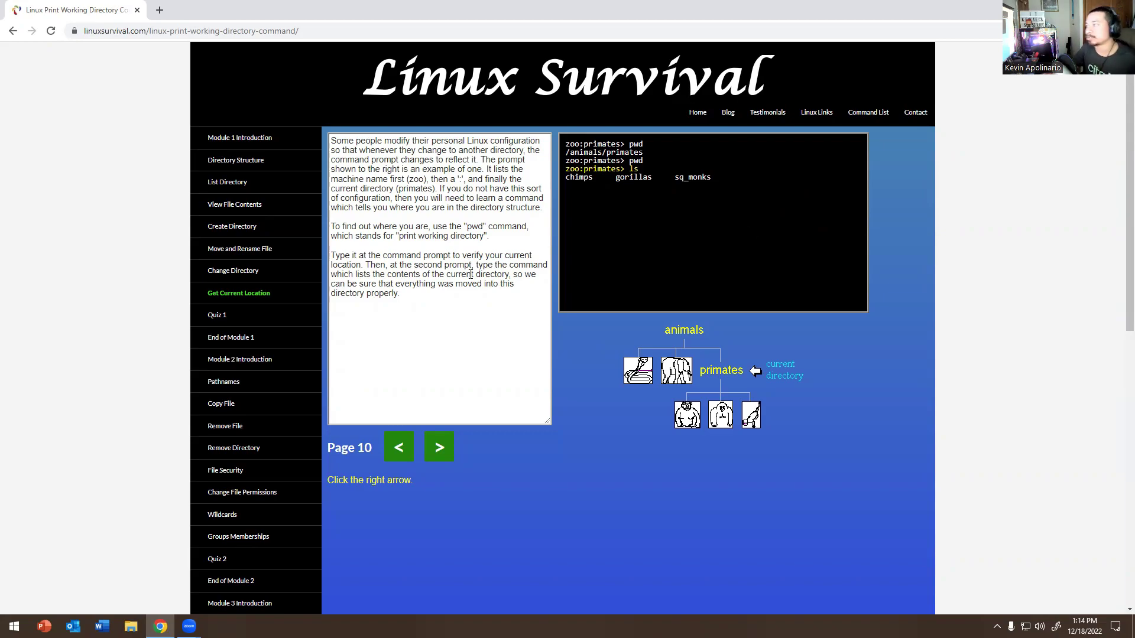
- Advance to page 11 and read the explanation of "cd ..", command arguments and the required space before an argument
{"action": "left_click", "coordinate": [435, 449]}
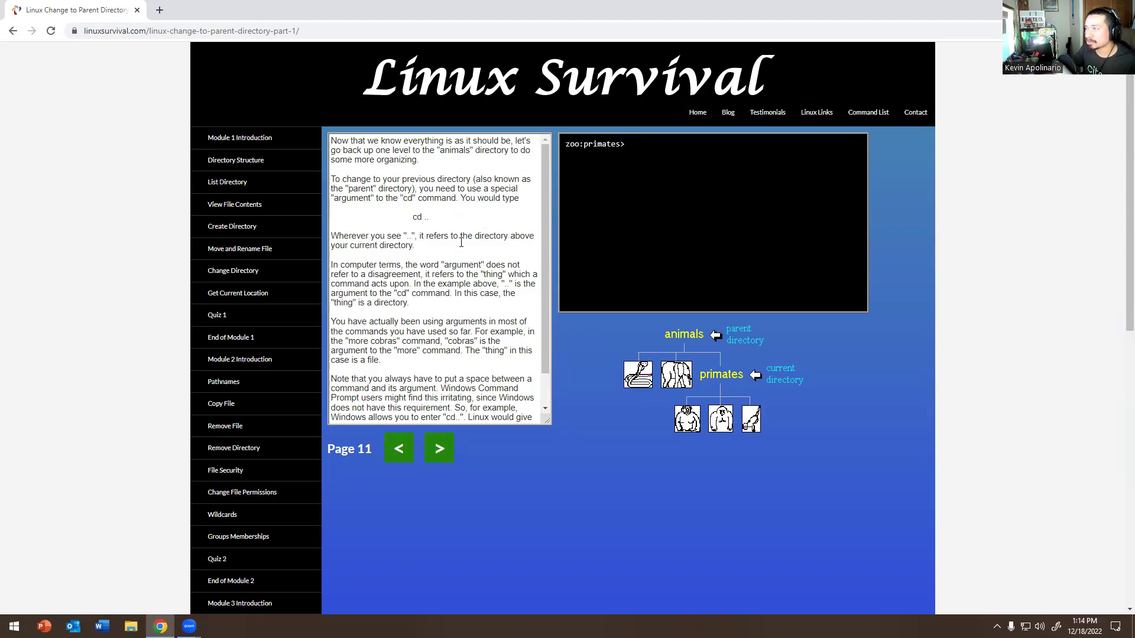
{"action": "scroll", "coordinate": [355, 244], "scroll_direction": "down", "scroll_amount": 2}
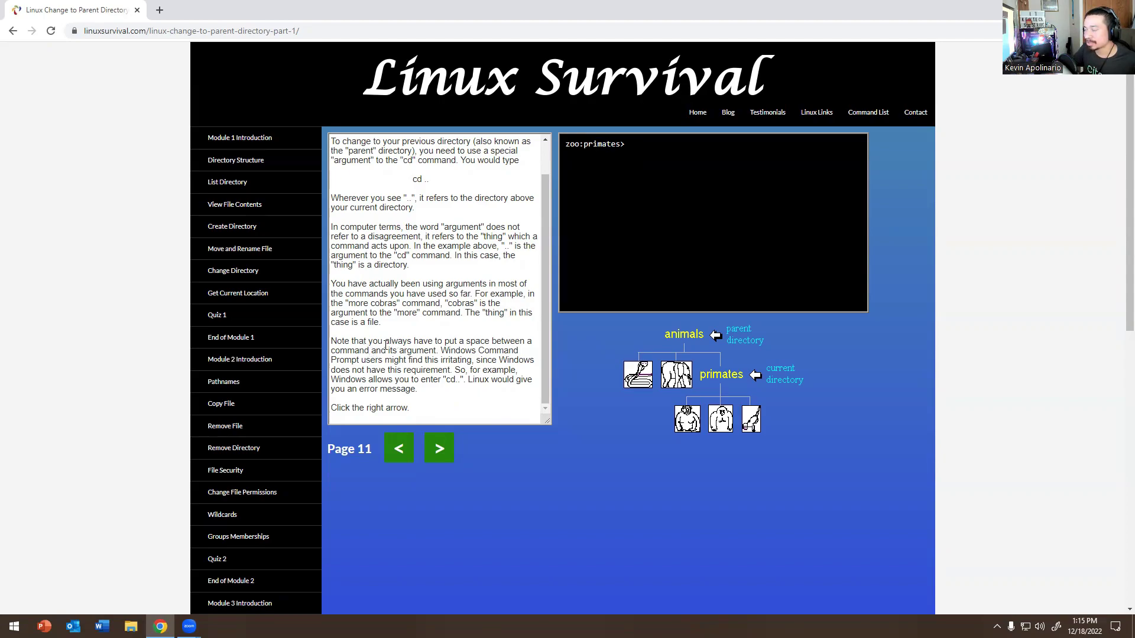
{"action": "scroll", "coordinate": [491, 367], "scroll_direction": "down", "scroll_amount": 3}
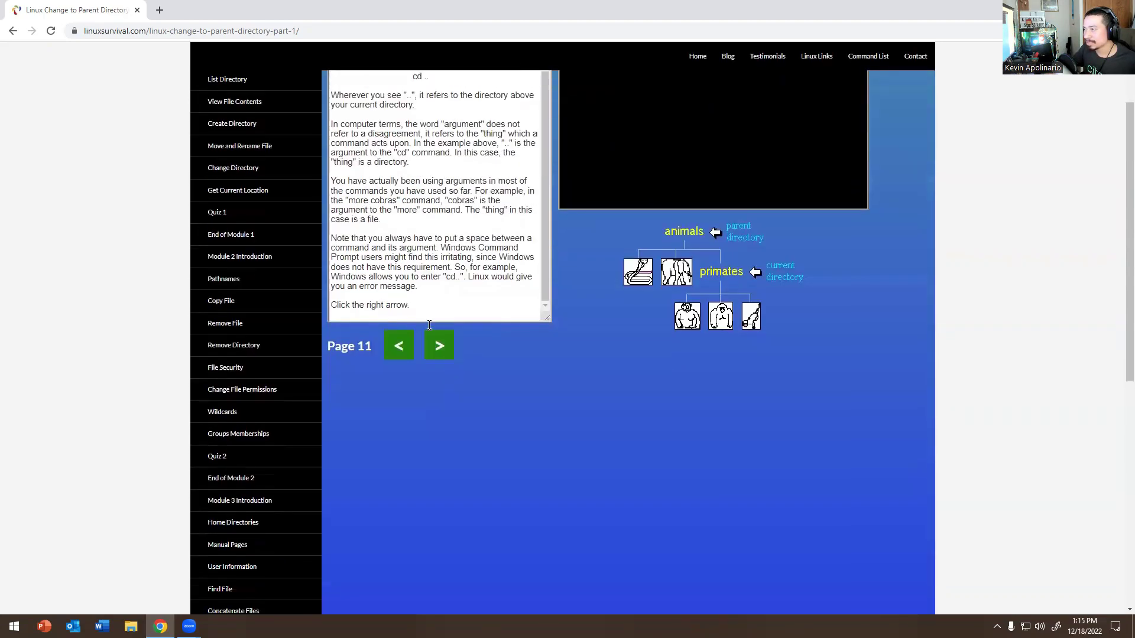
{"action": "scroll", "coordinate": [449, 402], "scroll_direction": "up", "scroll_amount": 3}
- Advance to page 12, try to change to the parent directory with "cd animals", and dismiss both feedback dialogs
{"action": "left_click", "coordinate": [440, 448]}
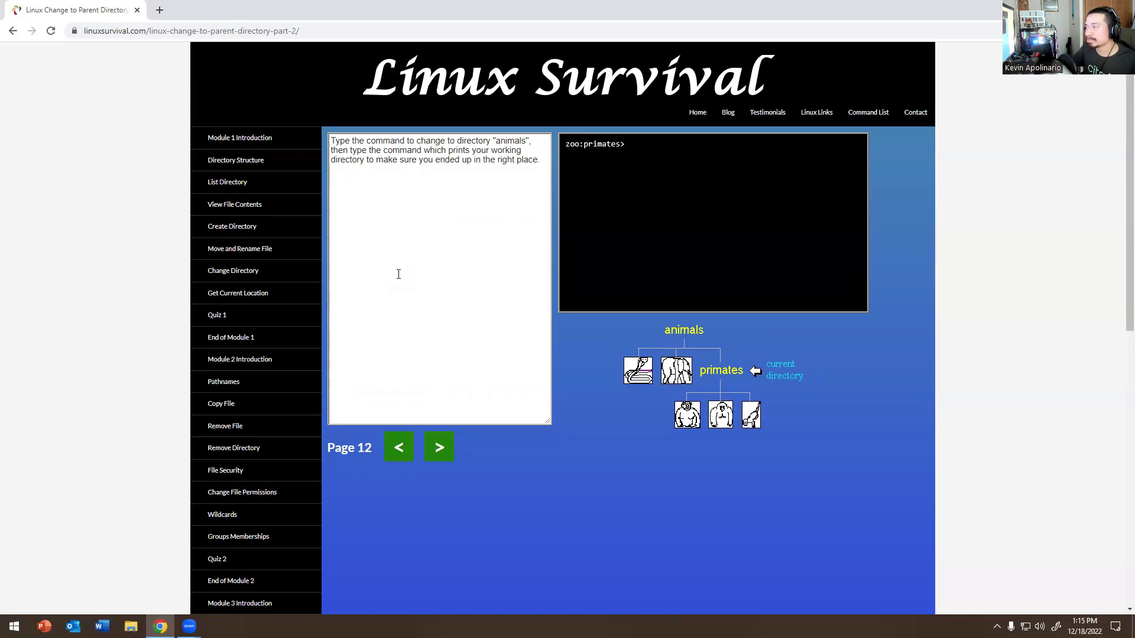
{"action": "type", "text": "cd a"}
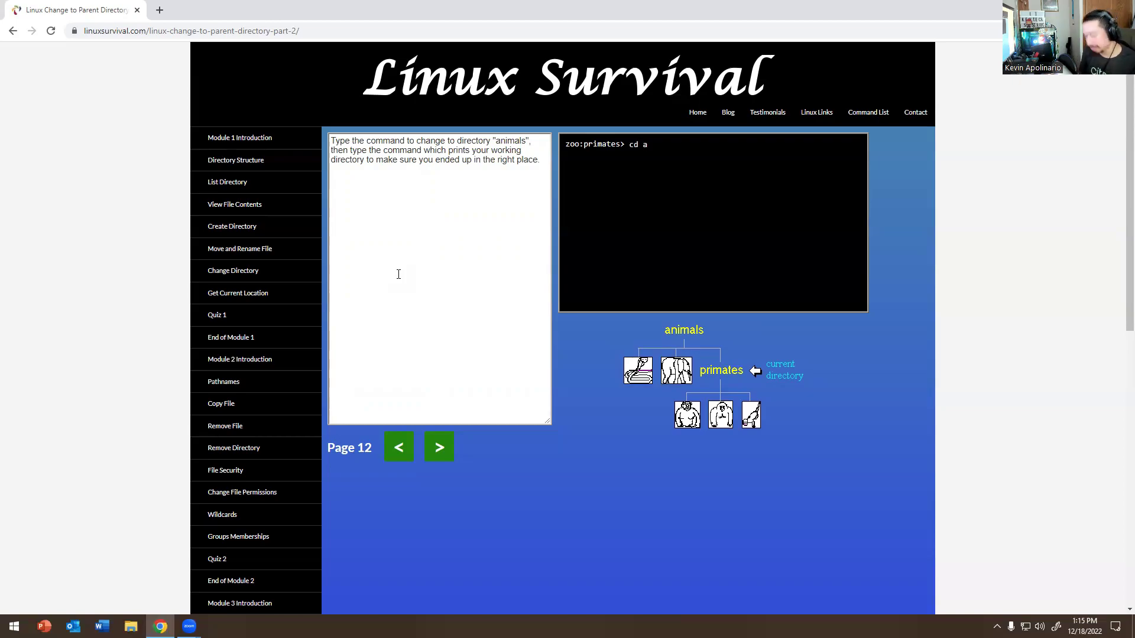
{"action": "type", "text": "nimals"}
{"action": "key", "text": "Return"}
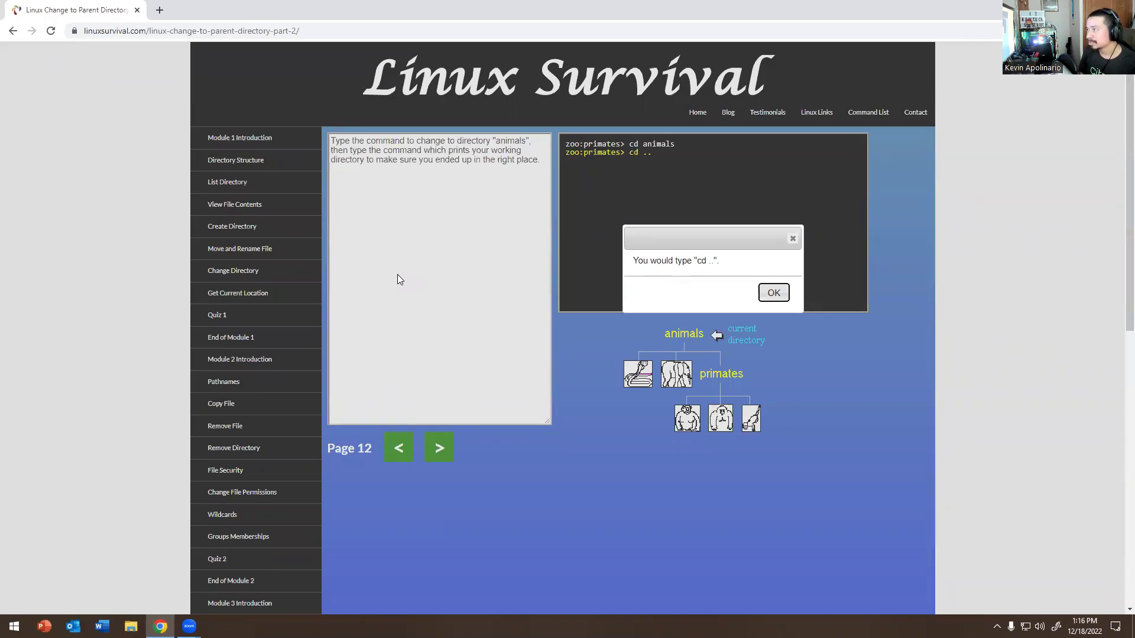
{"action": "key", "text": "Return"}
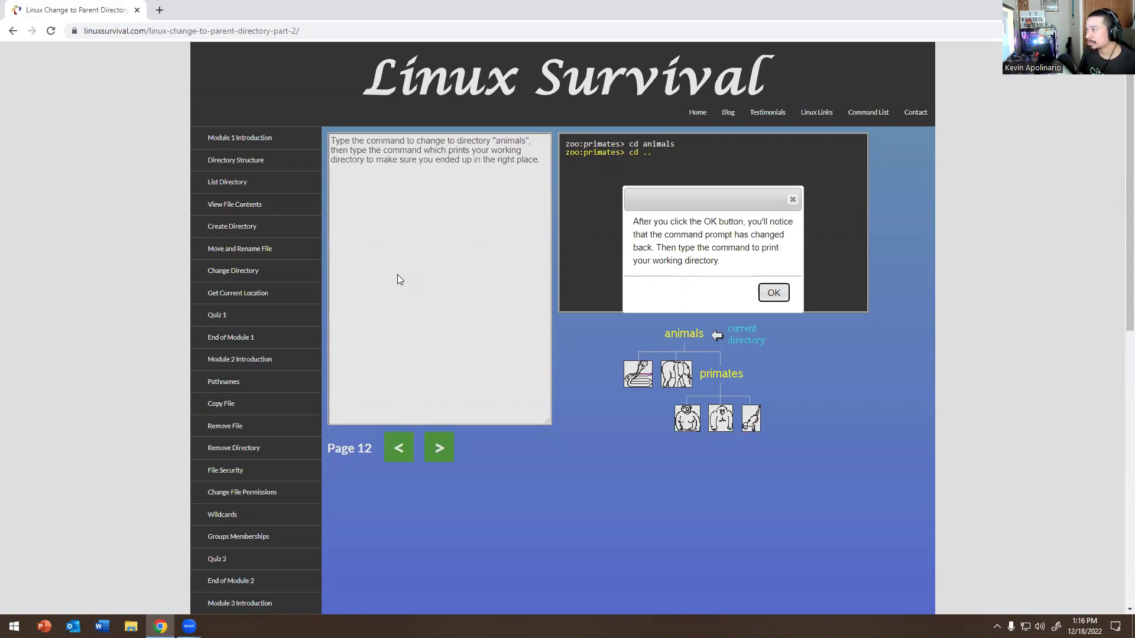
{"action": "key", "text": "Return"}
- Try to print the working directory by entering "pws" in the zoo terminal and dismiss the feedback dialog
{"action": "type", "text": "pws"}
{"action": "key", "text": "Return"}
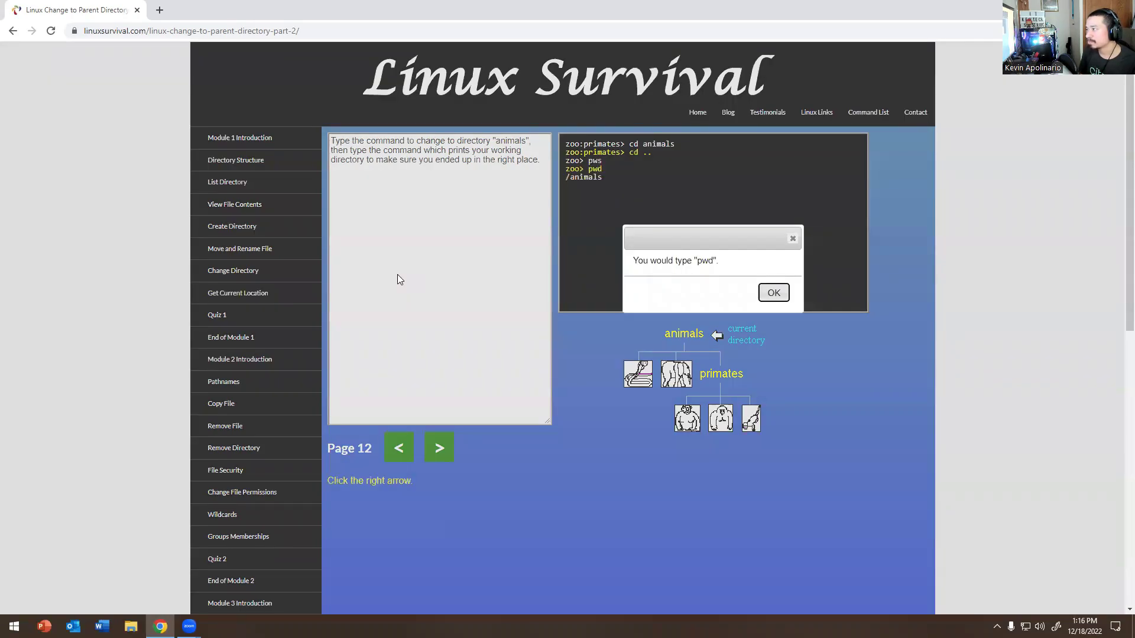
{"action": "key", "text": "Return"}
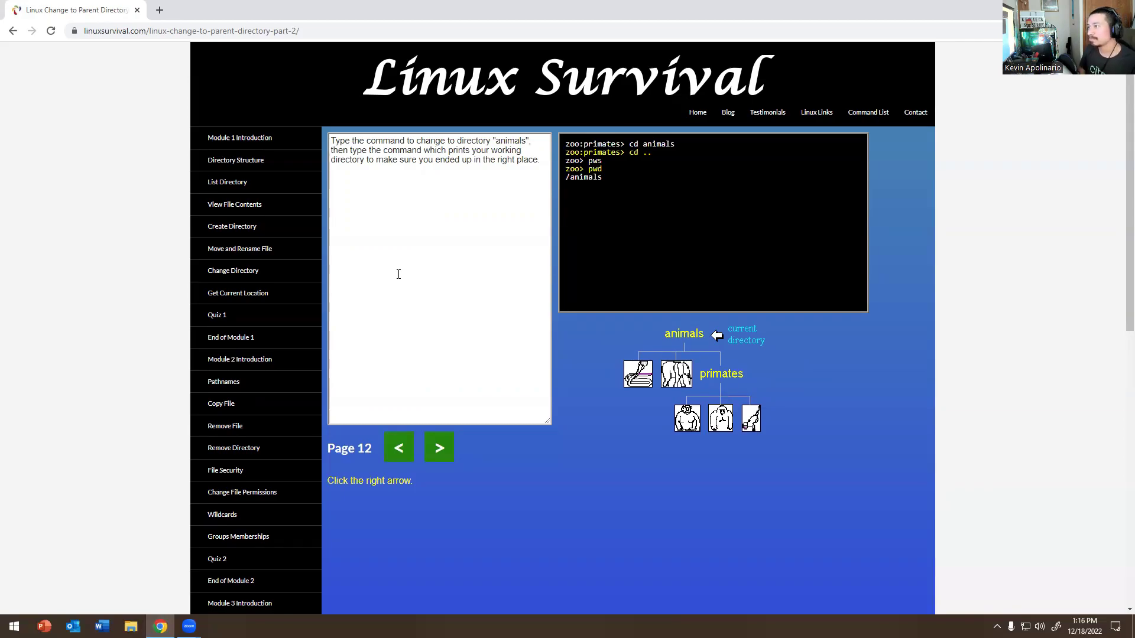
- Advance to page 13 and read the two-part task of making a "reptiles" directory and moving the "cobras" file into it
{"action": "left_click", "coordinate": [436, 445]}
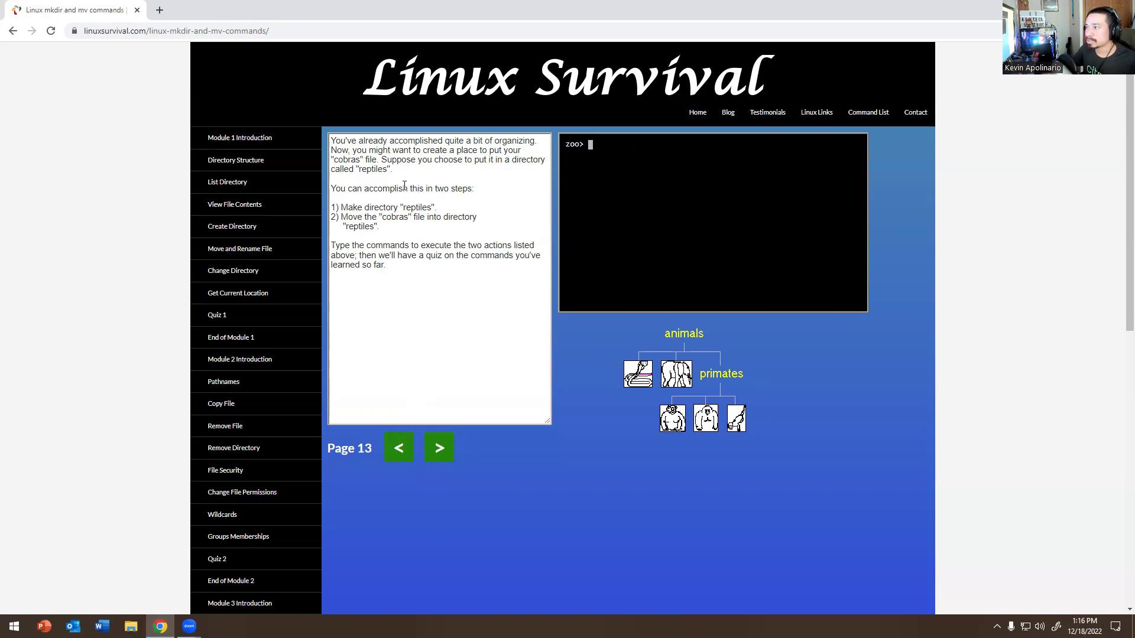
{"action": "left_click_drag", "start_coordinate": [366, 206], "coordinate": [433, 208]}
{"action": "left_click", "coordinate": [359, 224]}
{"action": "left_click_drag", "start_coordinate": [353, 216], "coordinate": [436, 218]}
{"action": "left_click", "coordinate": [368, 224]}
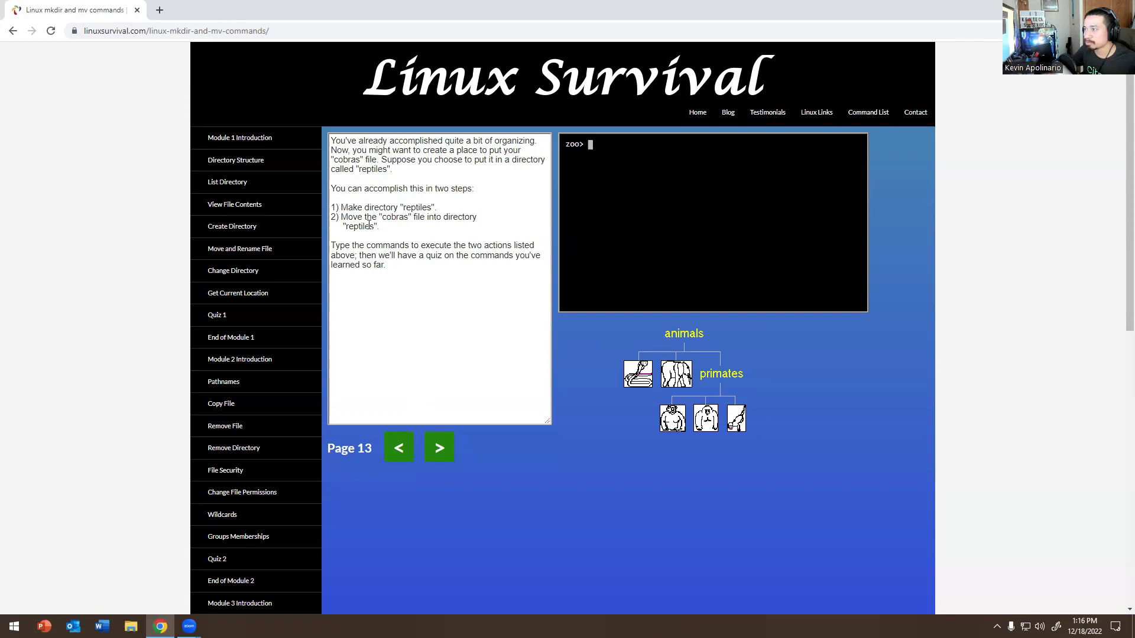
{"action": "left_click", "coordinate": [360, 256]}
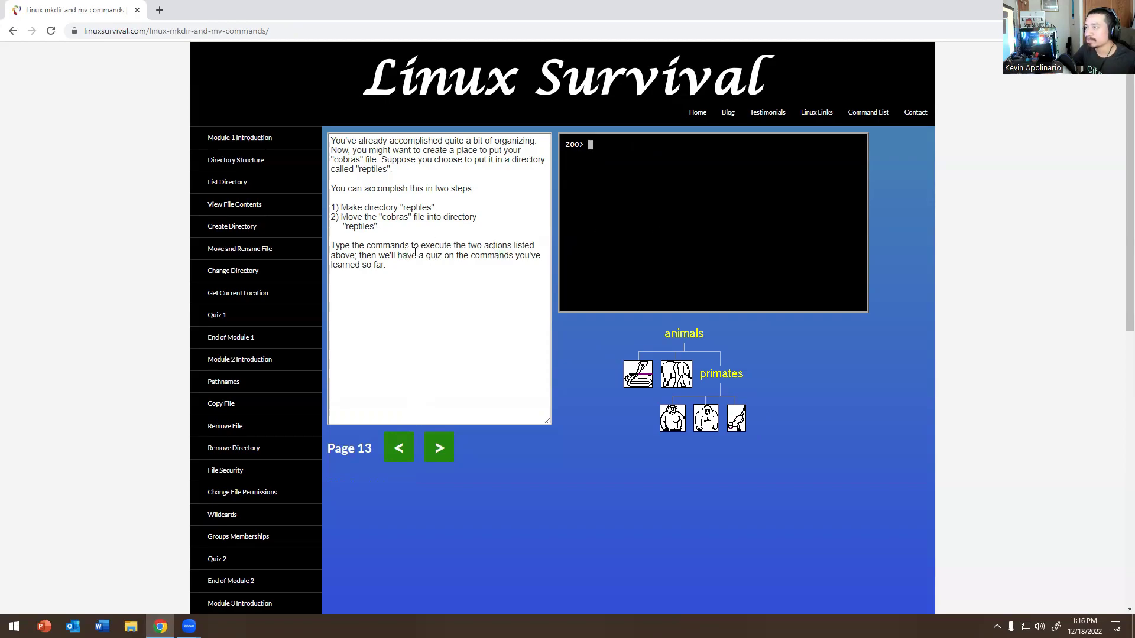
{"action": "type", "text": "cd"}
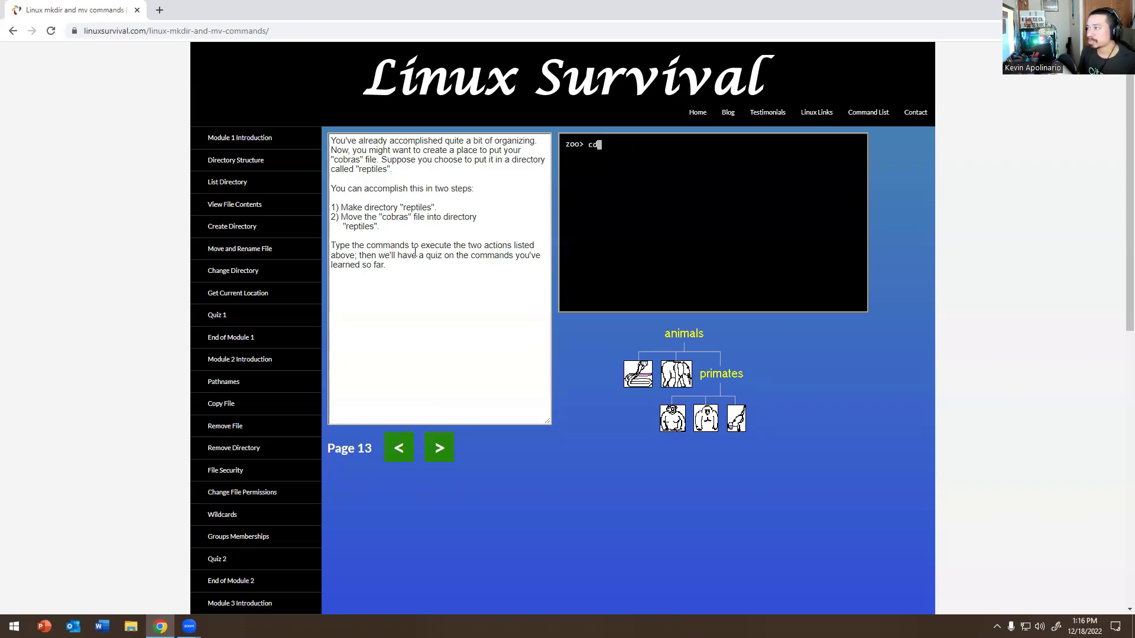
{"action": "key", "text": "BackSpace"}
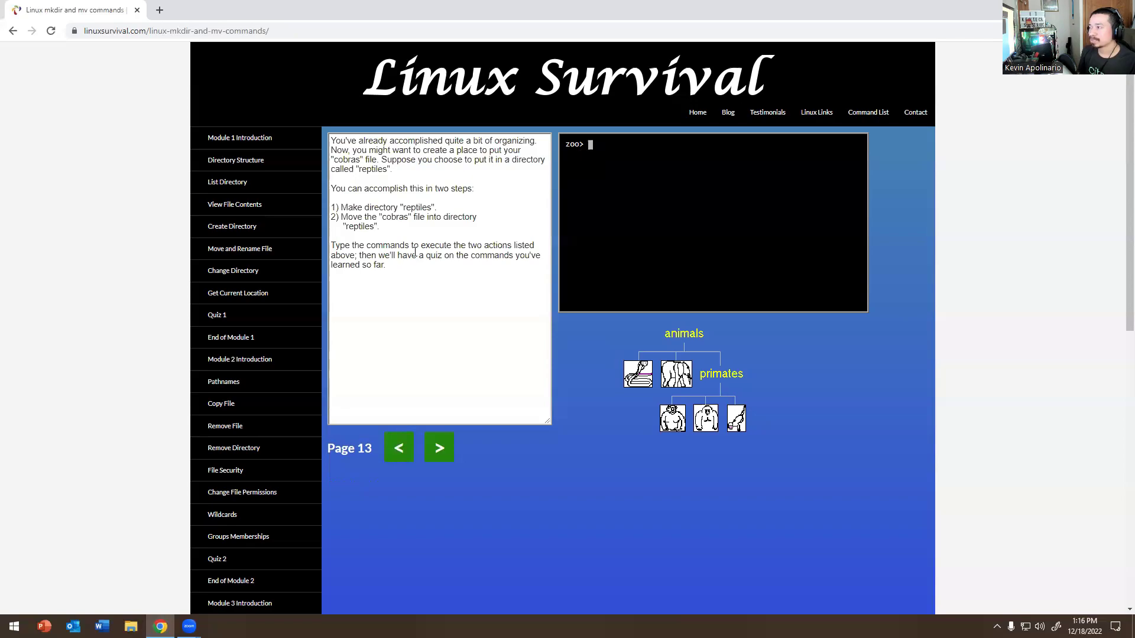
{"action": "type", "text": "p"}
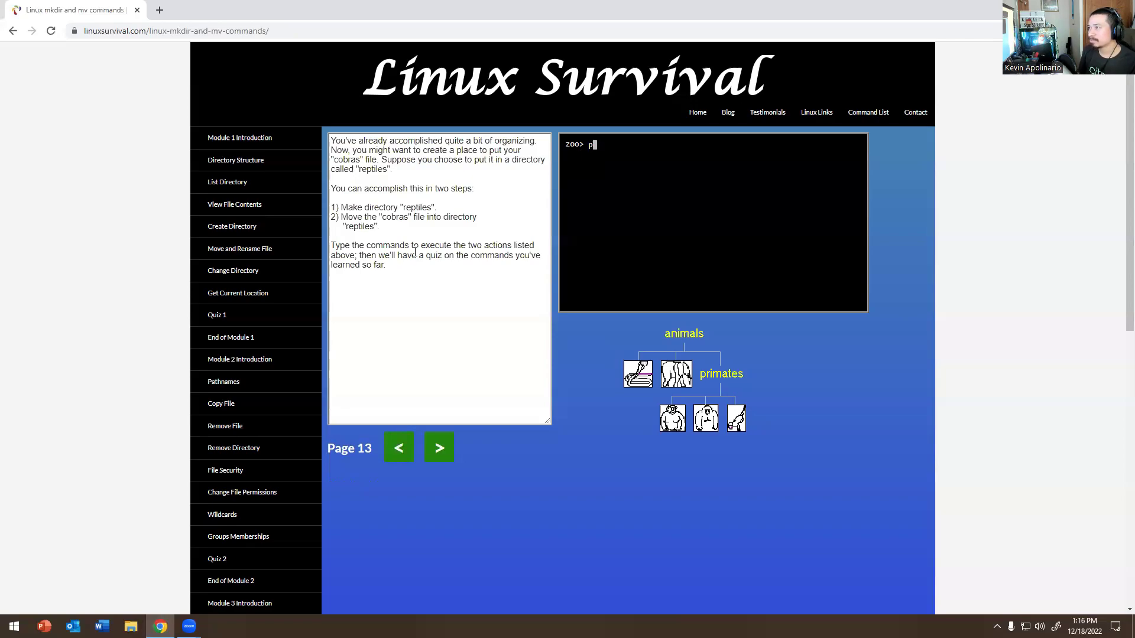
{"action": "type", "text": "w"}
{"action": "key", "text": "BackSpace"}
{"action": "key", "text": "BackSpace"}
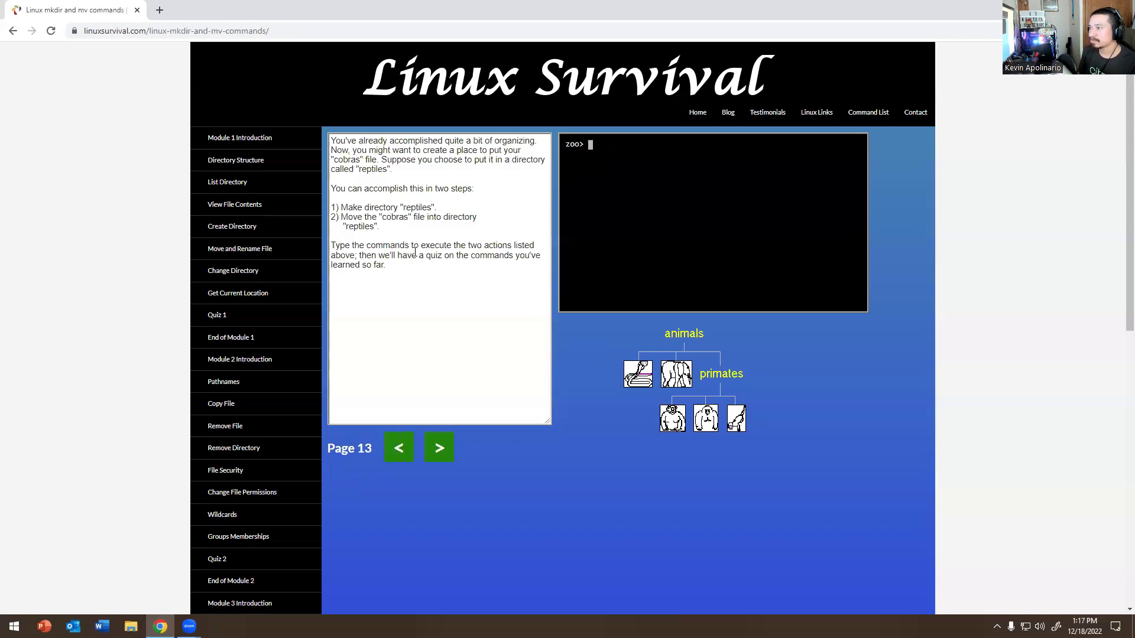
- Try "cd reptiles" as the command for making the "reptiles" directory and dismiss the feedback dialog
{"action": "type", "text": "cd re"}
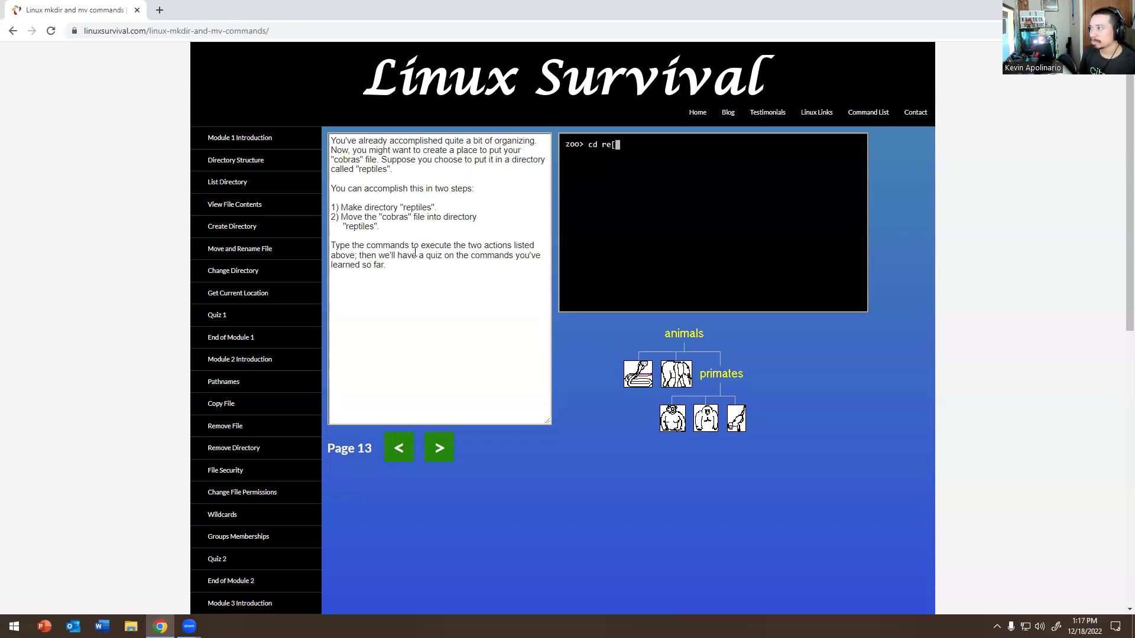
{"action": "type", "text": "ptiles"}
{"action": "key", "text": "Return"}
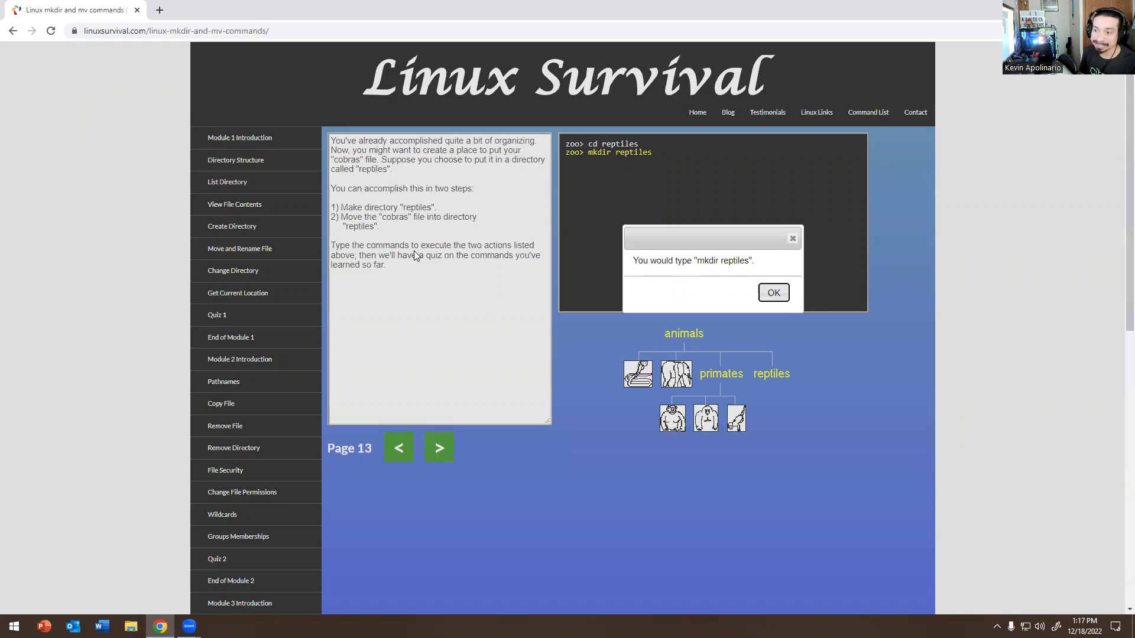
{"action": "key", "text": "Return"}
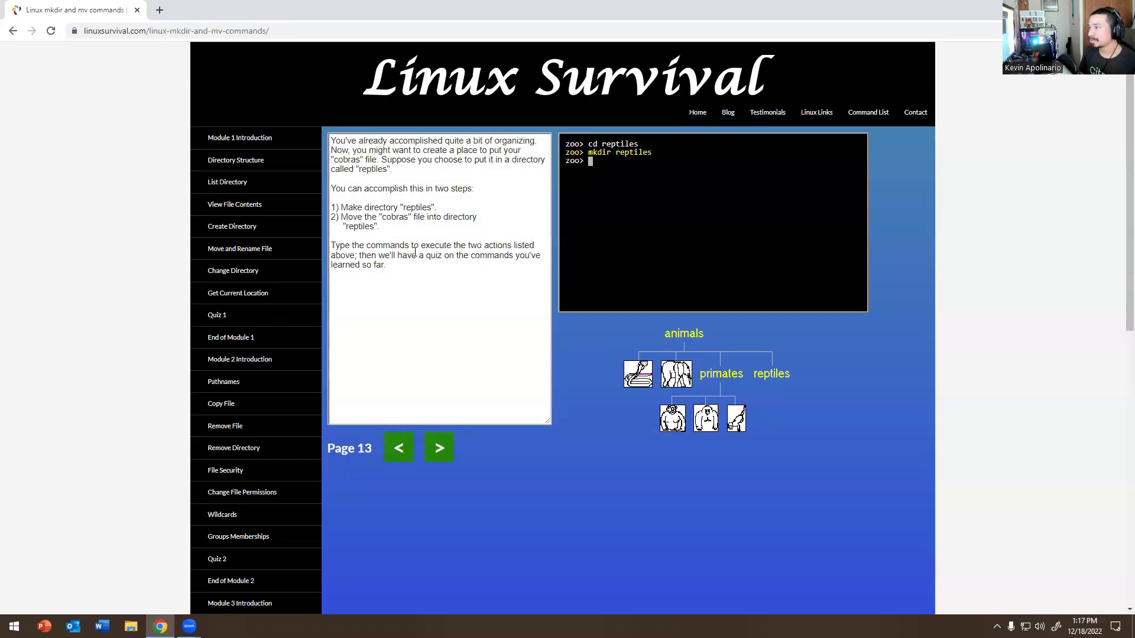
- Enter "mkdir reptiles" at the second prompt of the page 13 exercise and dismiss the feedback dialog
{"action": "type", "text": "mk"}
{"action": "type", "text": "dir"}
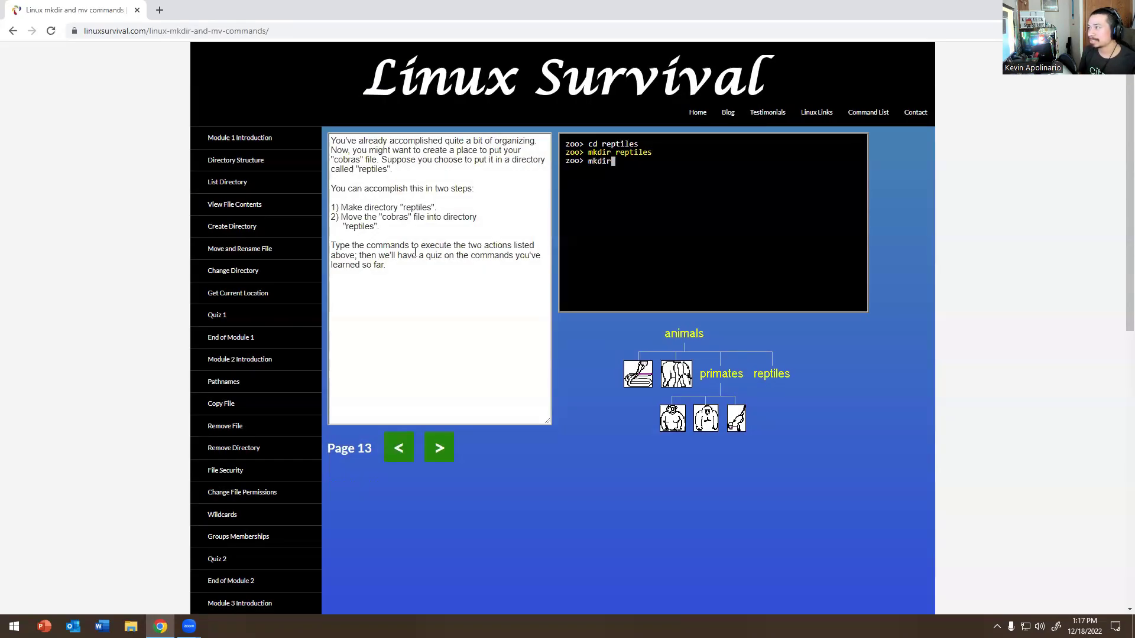
{"action": "type", "text": " reptiles"}
{"action": "key", "text": "Return"}
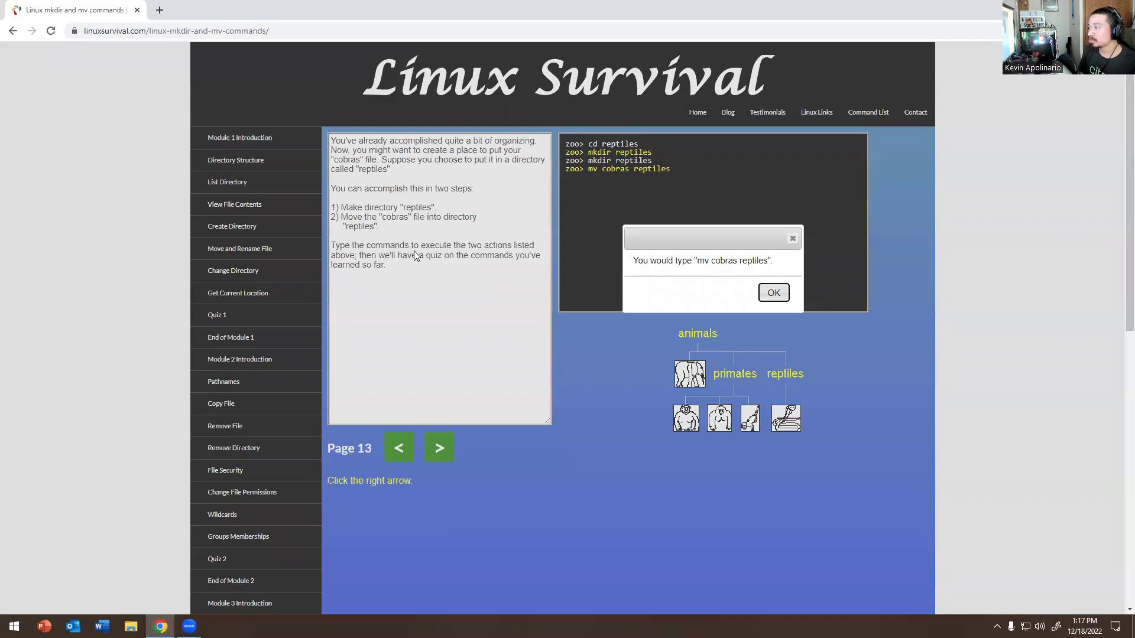
{"action": "key", "text": "Return"}
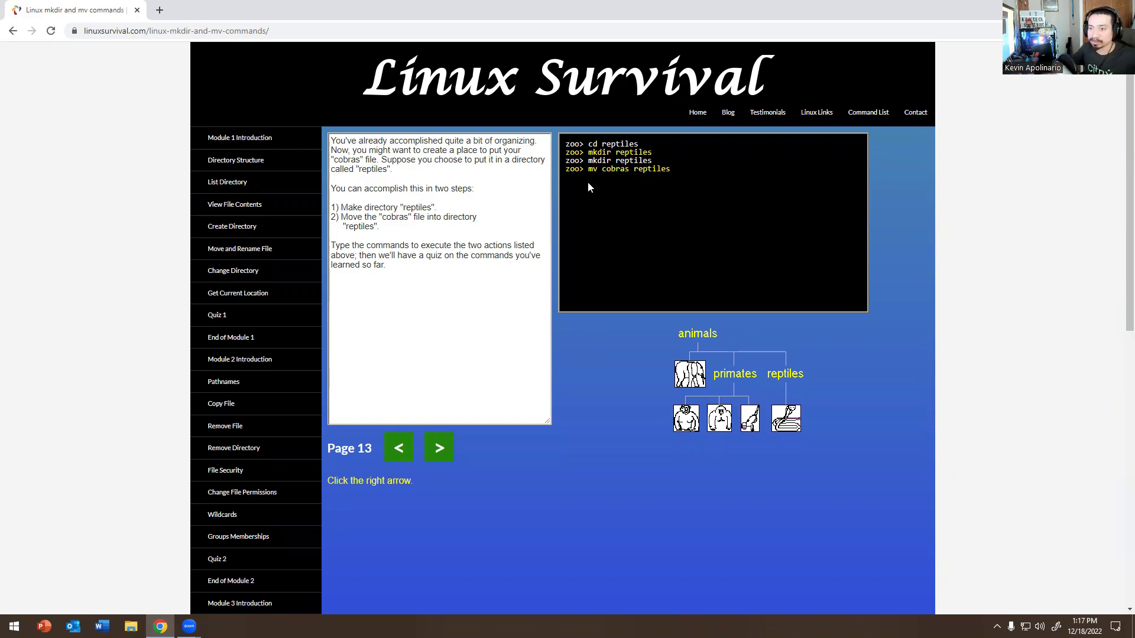
- Advance to Quiz Number 1 on page 14 and answer question 1, changing to another directory, with "cd"
{"action": "left_click", "coordinate": [439, 448]}
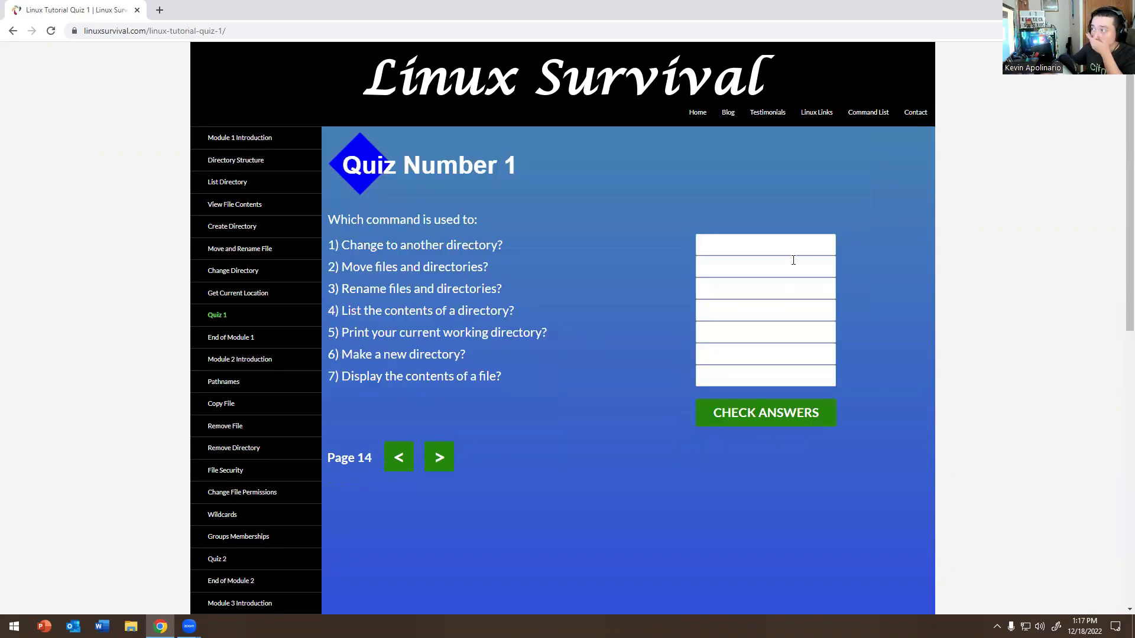
{"action": "left_click", "coordinate": [791, 250]}
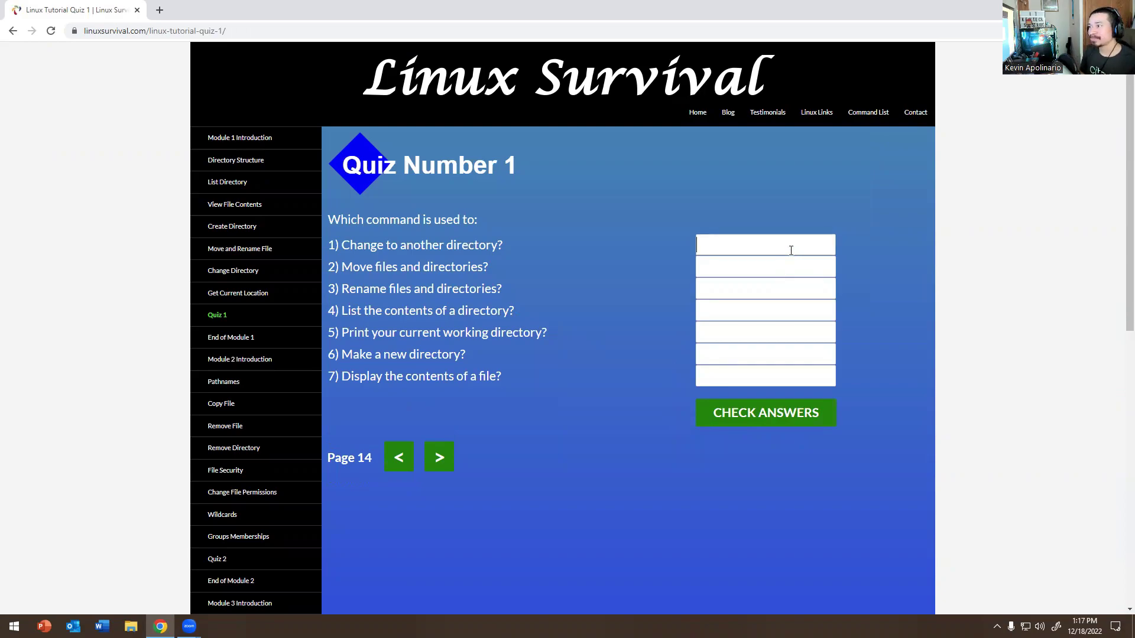
{"action": "type", "text": "c"}
{"action": "key", "text": "BackSpace"}
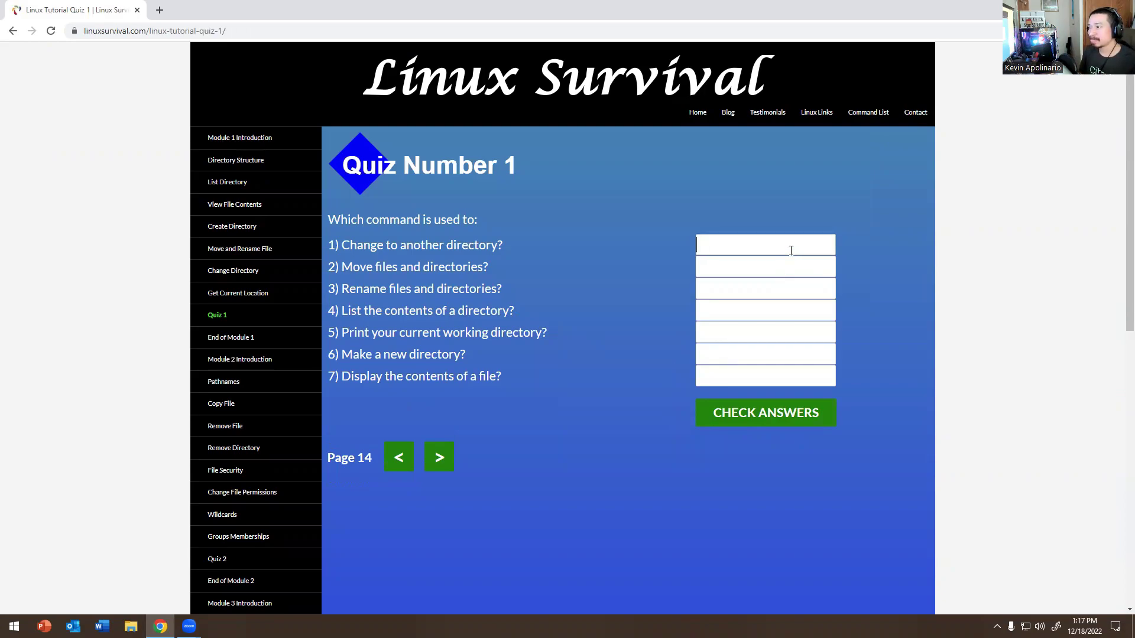
{"action": "type", "text": "cd"}
{"action": "key", "text": "Tab"}
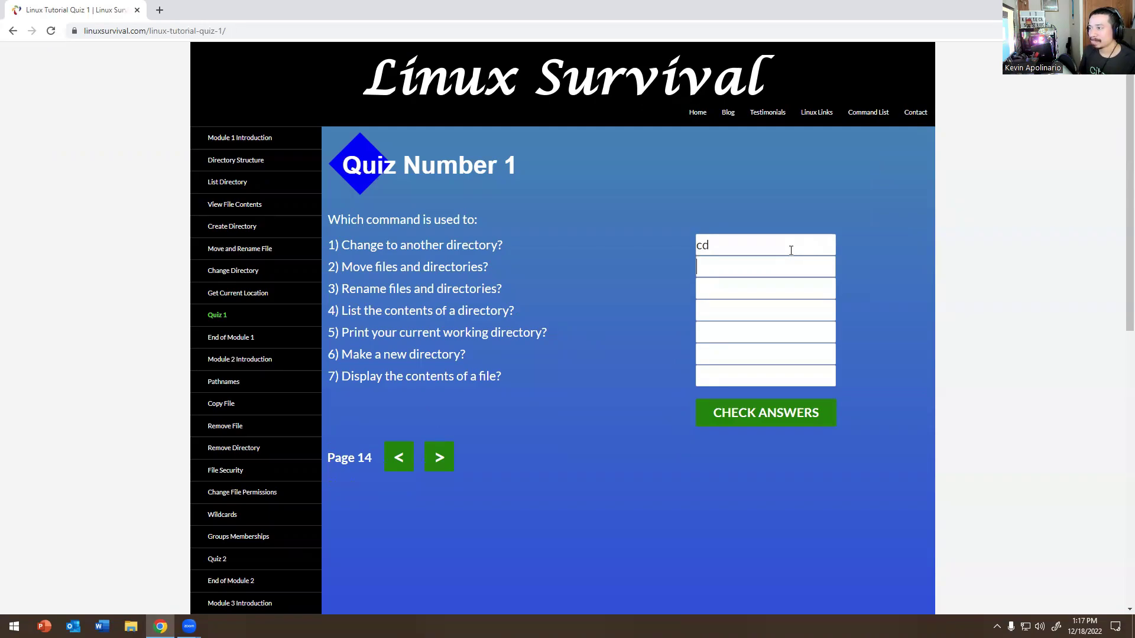
{"action": "type", "text": "mkdi"}
{"action": "key", "text": "BackSpace"}
{"action": "key", "text": "BackSpace"}
{"action": "key", "text": "BackSpace"}
{"action": "key", "text": "BackSpace"}
- Fill in quiz answers "pwd" for question 5, "mkdir" for question 6 and "ls" for question 7
{"action": "left_click", "coordinate": [723, 331]}
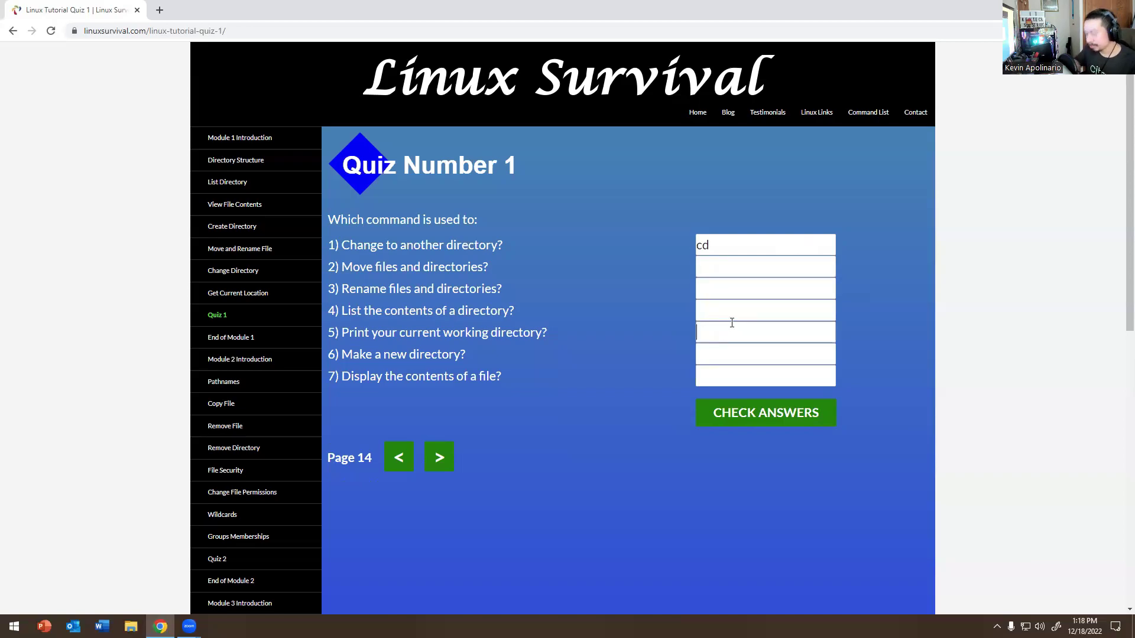
{"action": "type", "text": "pwd"}
{"action": "key", "text": "Tab"}
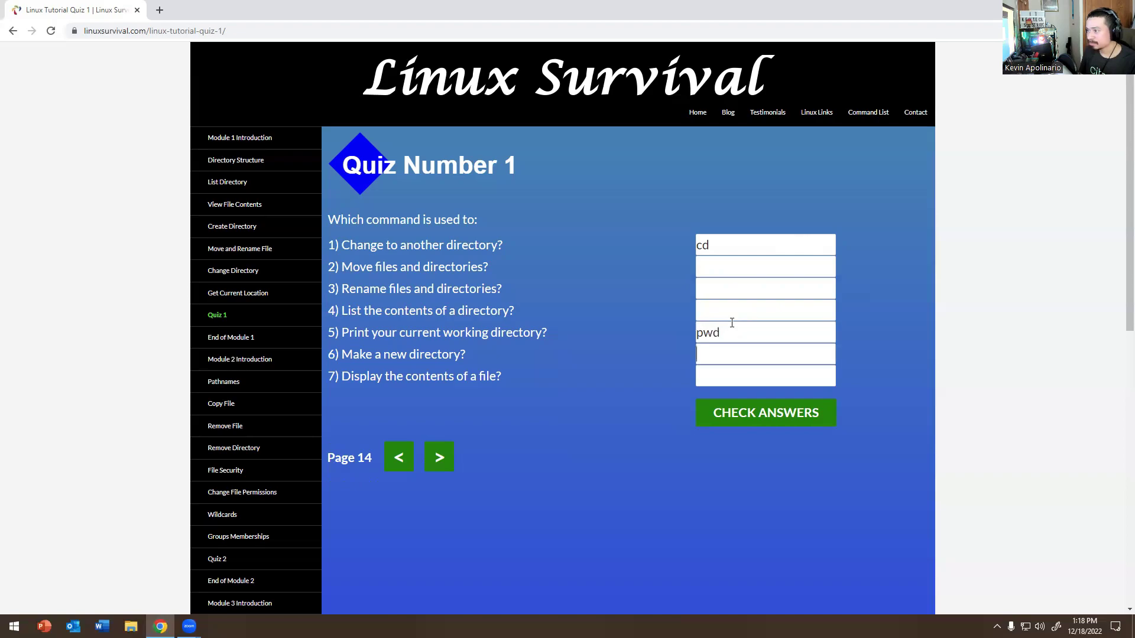
{"action": "type", "text": "mkdir"}
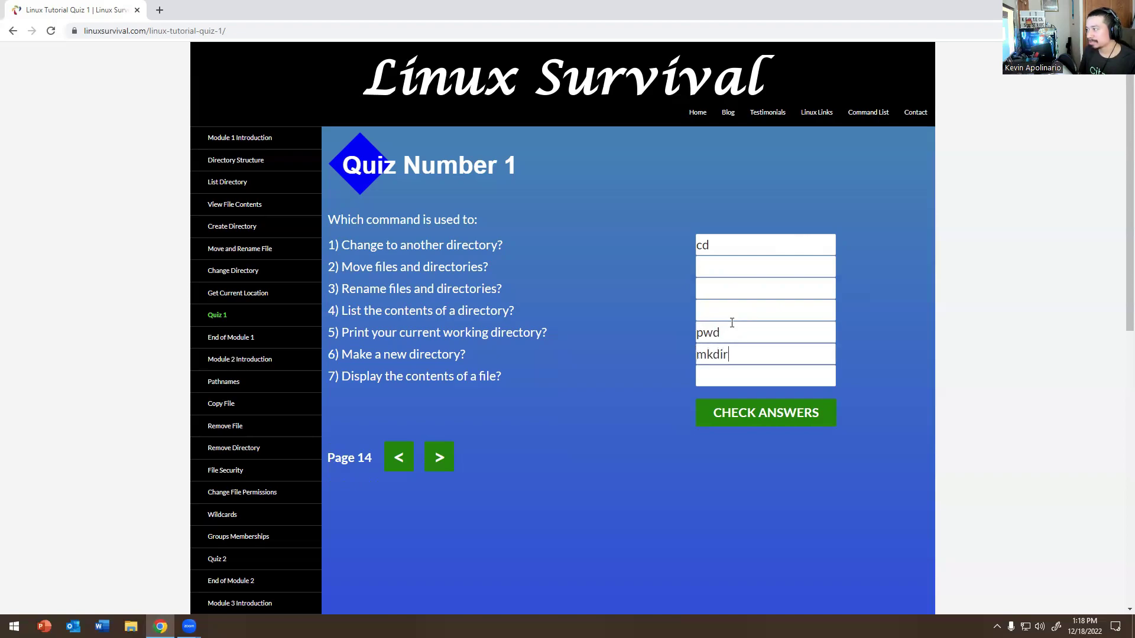
{"action": "key", "text": "Tab"}
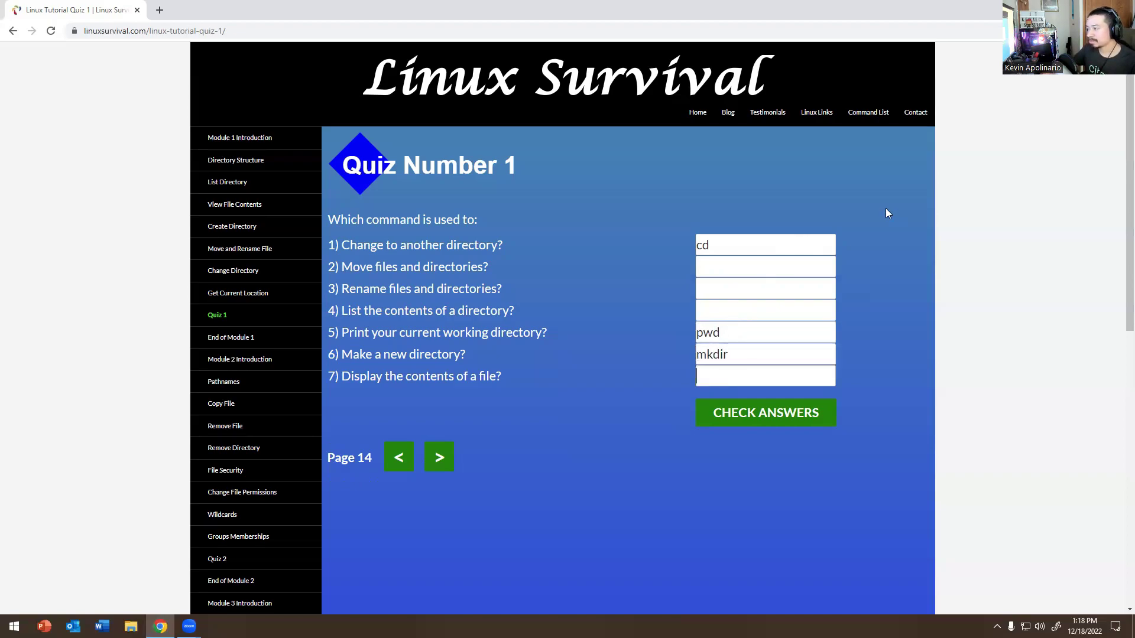
{"action": "type", "text": "ls"}
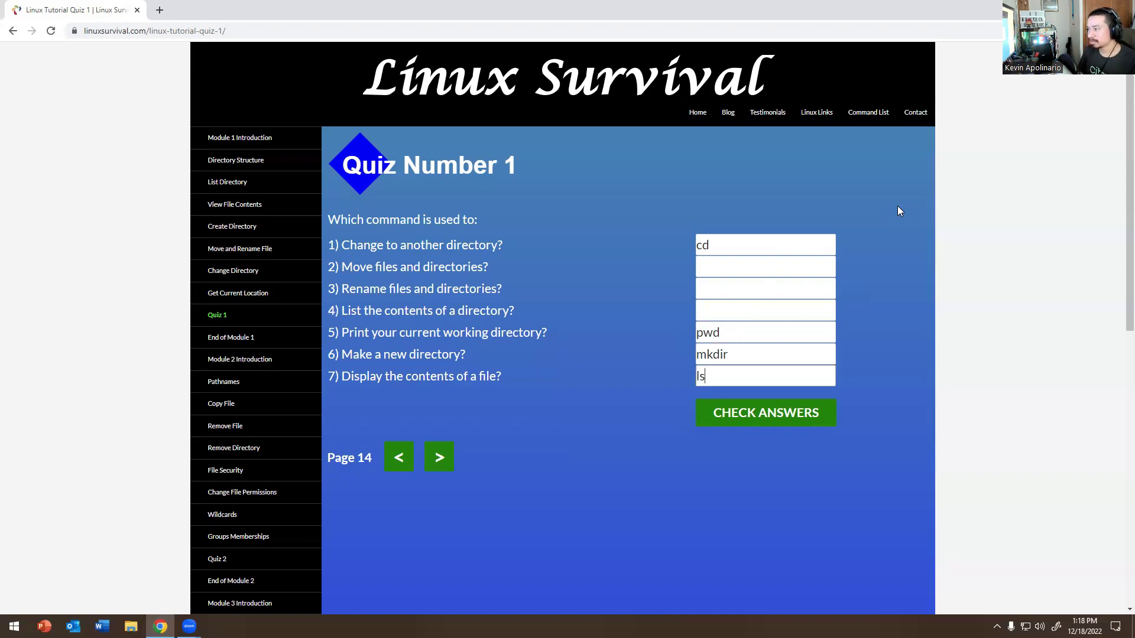
- Answer quiz question 4, listing a directory's contents, with "ls" and clear the answer to question 7
{"action": "left_click", "coordinate": [739, 289]}
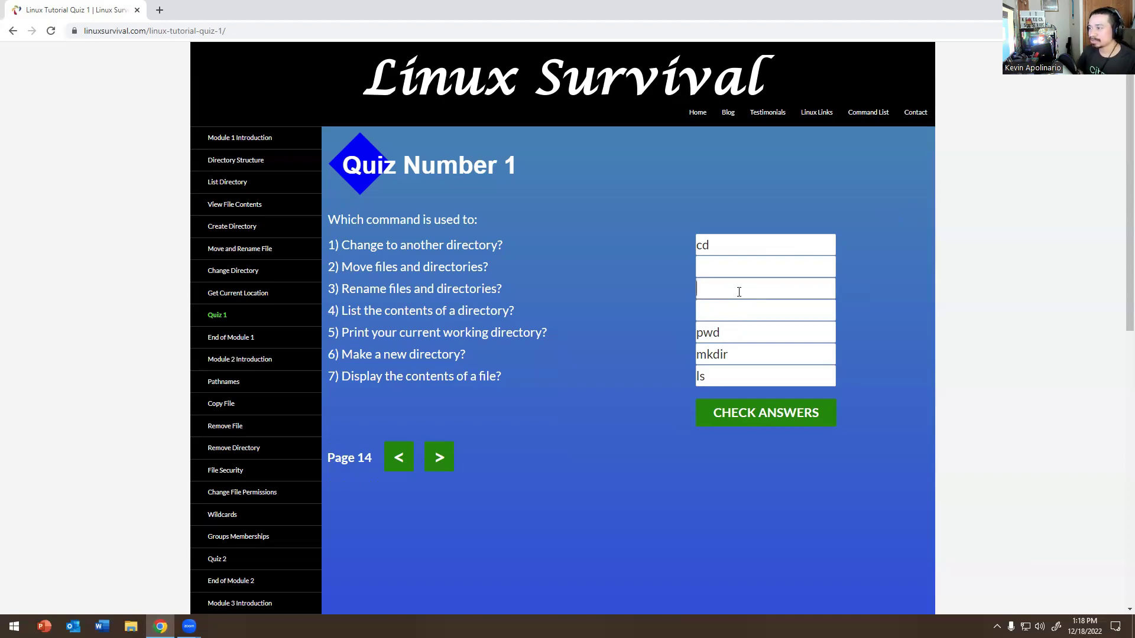
{"action": "key", "text": "Tab"}
{"action": "type", "text": "ls"}
{"action": "left_click", "coordinate": [759, 409]}
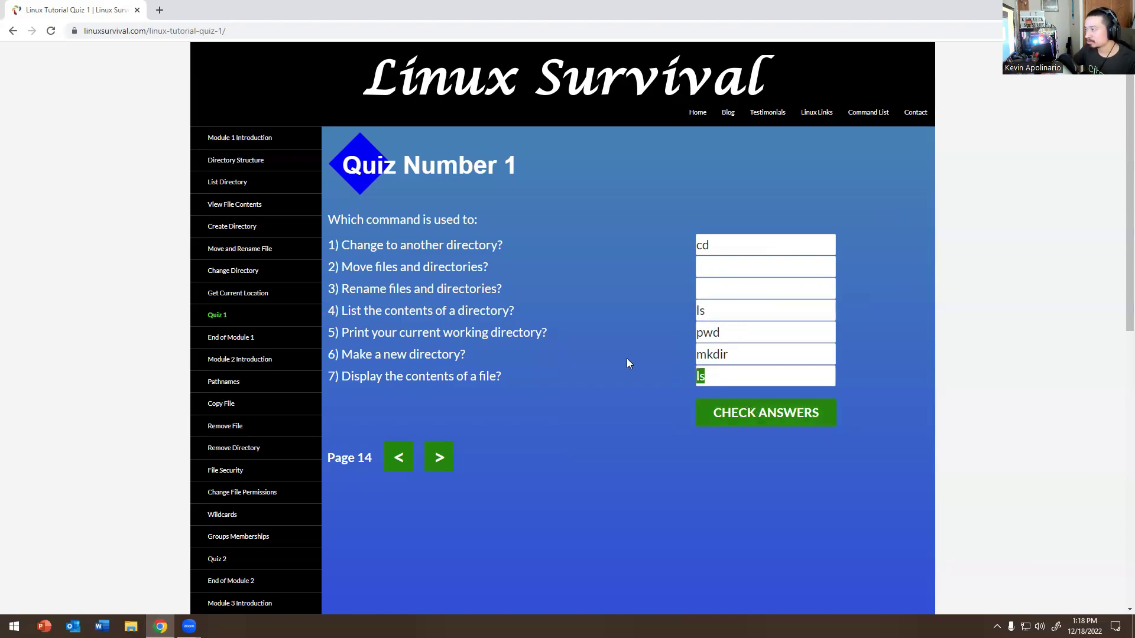
- Answer quiz question 2, moving files and directories, with "mv"
{"action": "left_click", "coordinate": [723, 271]}
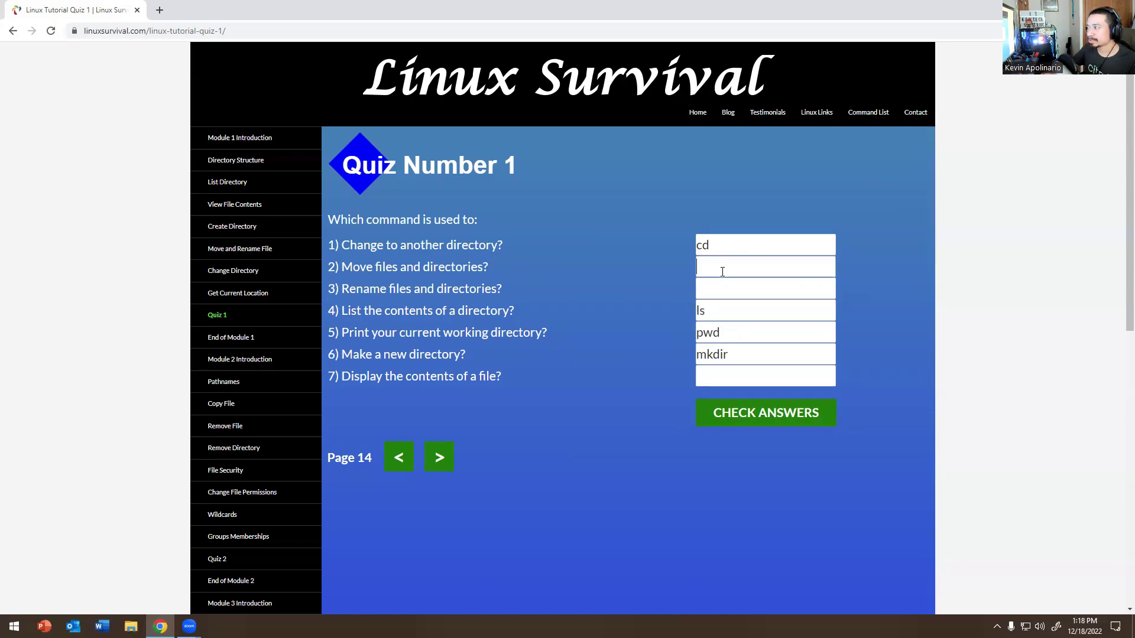
{"action": "type", "text": "cd"}
{"action": "key", "text": "BackSpace"}
{"action": "key", "text": "BackSpace"}
{"action": "type", "text": "mv"}
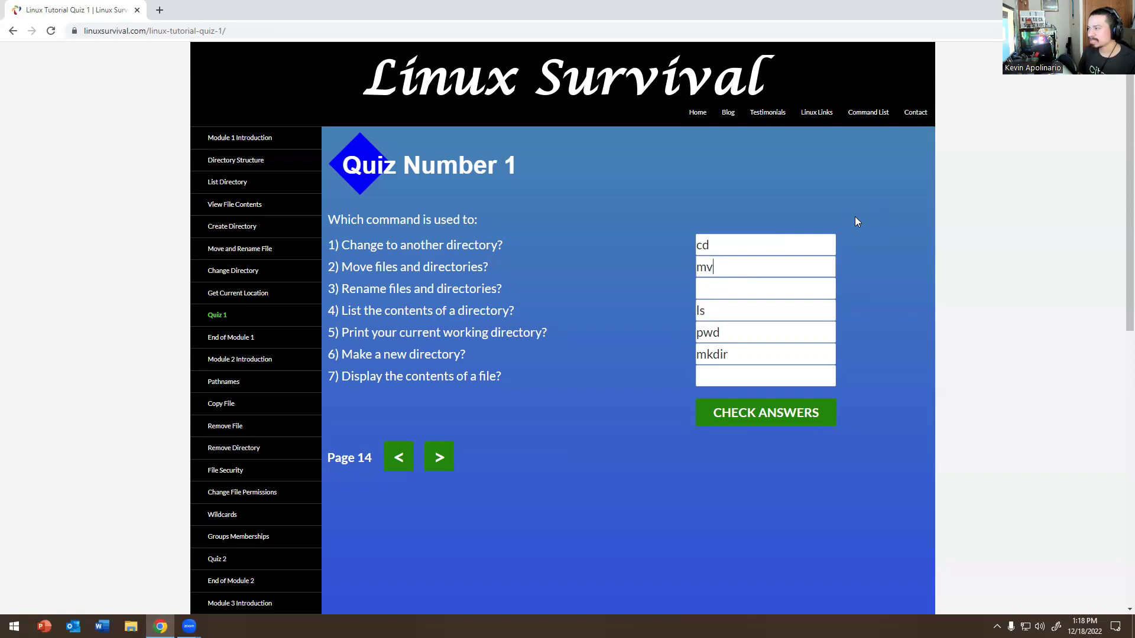
- Look up the Move and Rename File lesson for question 3, then return to Quiz 1
{"action": "left_click", "coordinate": [724, 288]}
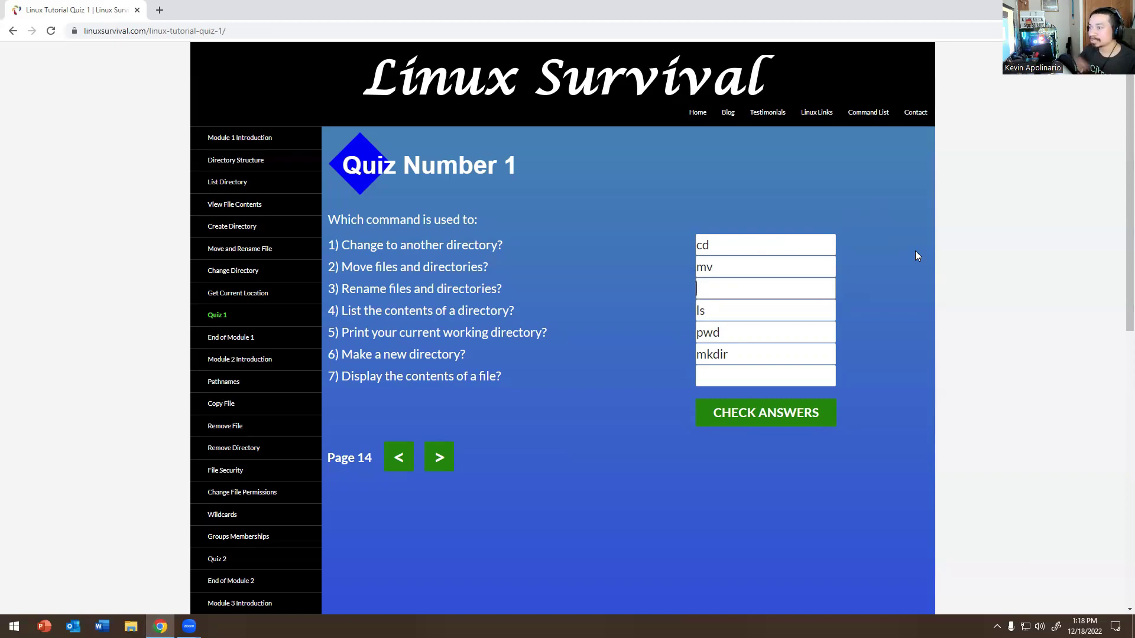
{"action": "left_click", "coordinate": [252, 251]}
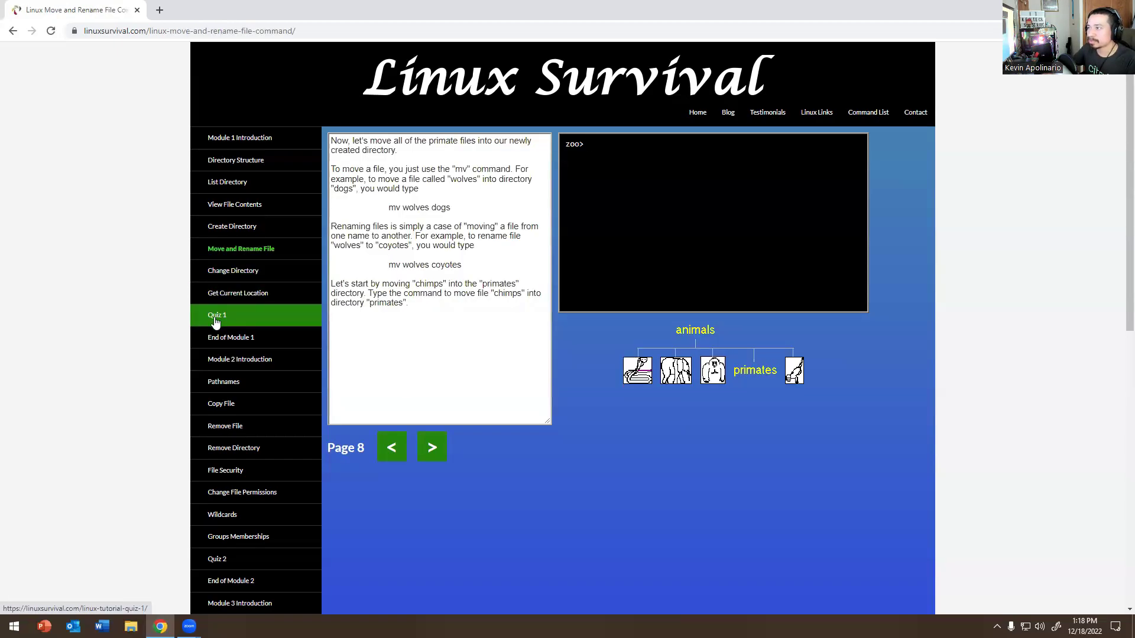
{"action": "left_click", "coordinate": [215, 320]}
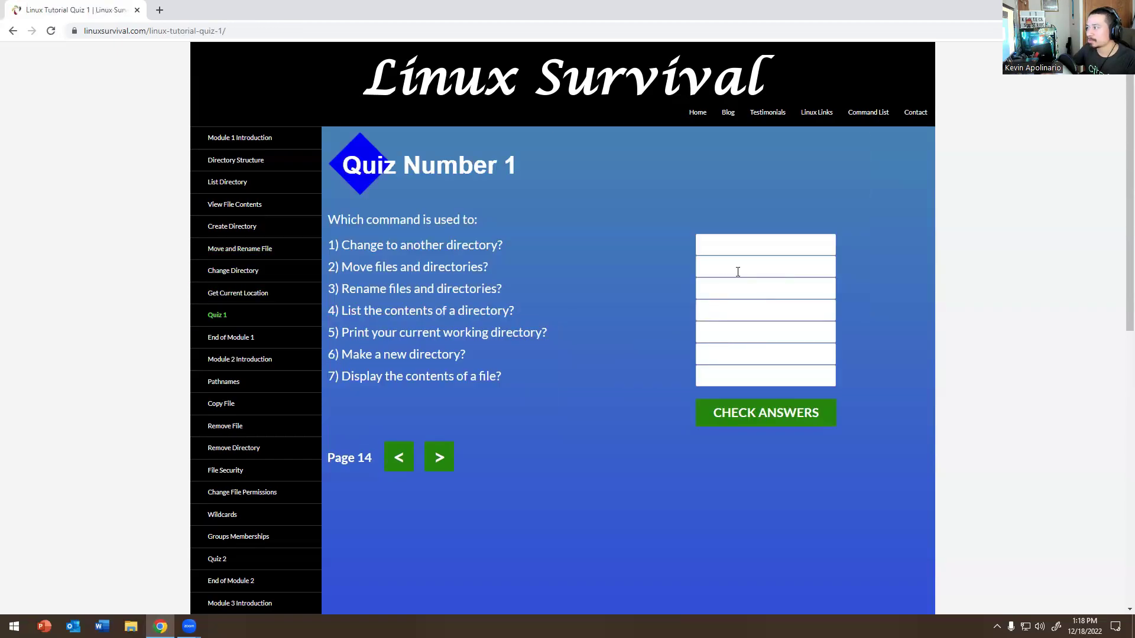
- Fill in quiz answers "cd" for question 1, "mv" for question 2 and "ls" for question 4, leaving question 3 blank
{"action": "left_click", "coordinate": [731, 247]}
{"action": "type", "text": "cd"}
{"action": "key", "text": "Tab"}
{"action": "type", "text": "mv"}
{"action": "key", "text": "Tab"}
{"action": "key", "text": "Tab"}
{"action": "type", "text": "ls"}
- Fill in quiz answers "pwd" for question 5 and "mkdir" for question 6
{"action": "key", "text": "Tab"}
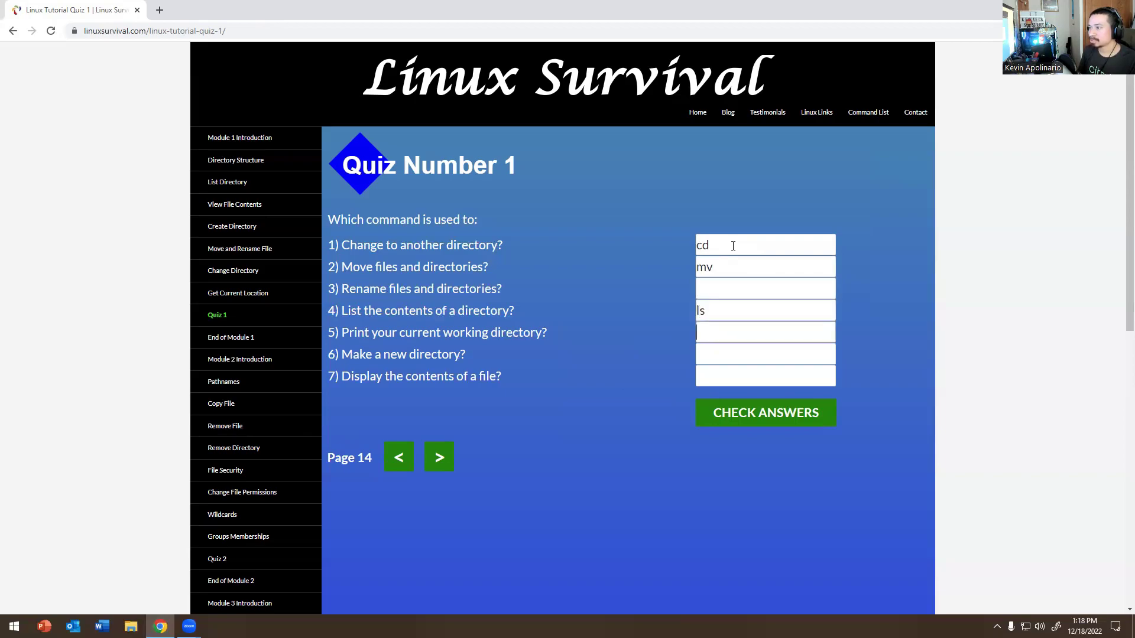
{"action": "type", "text": "pwd"}
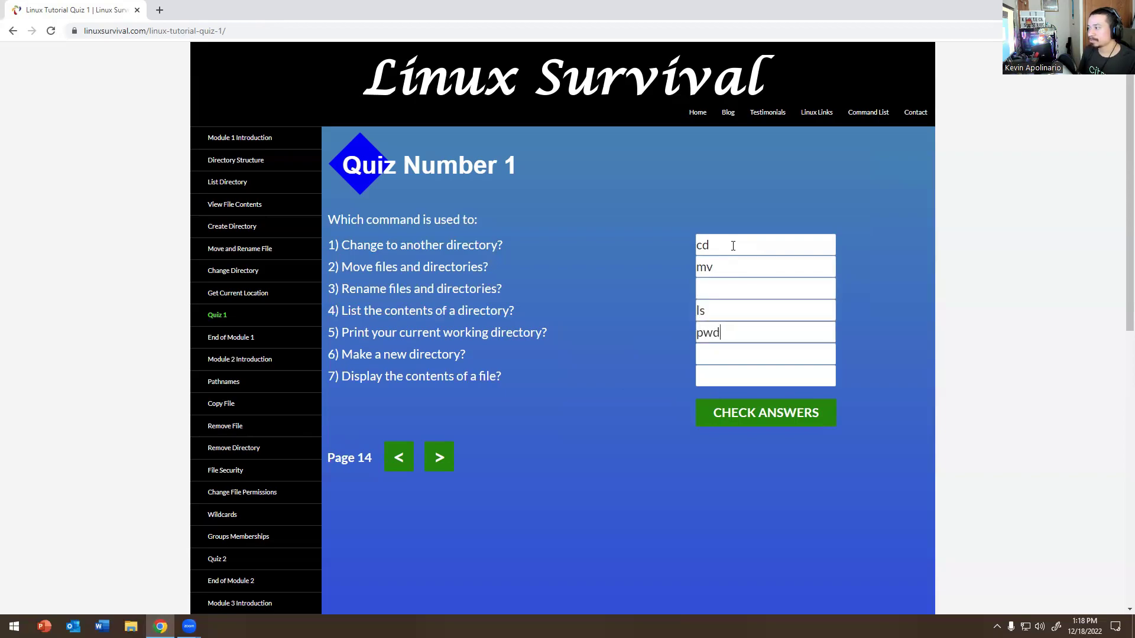
{"action": "key", "text": "Tab"}
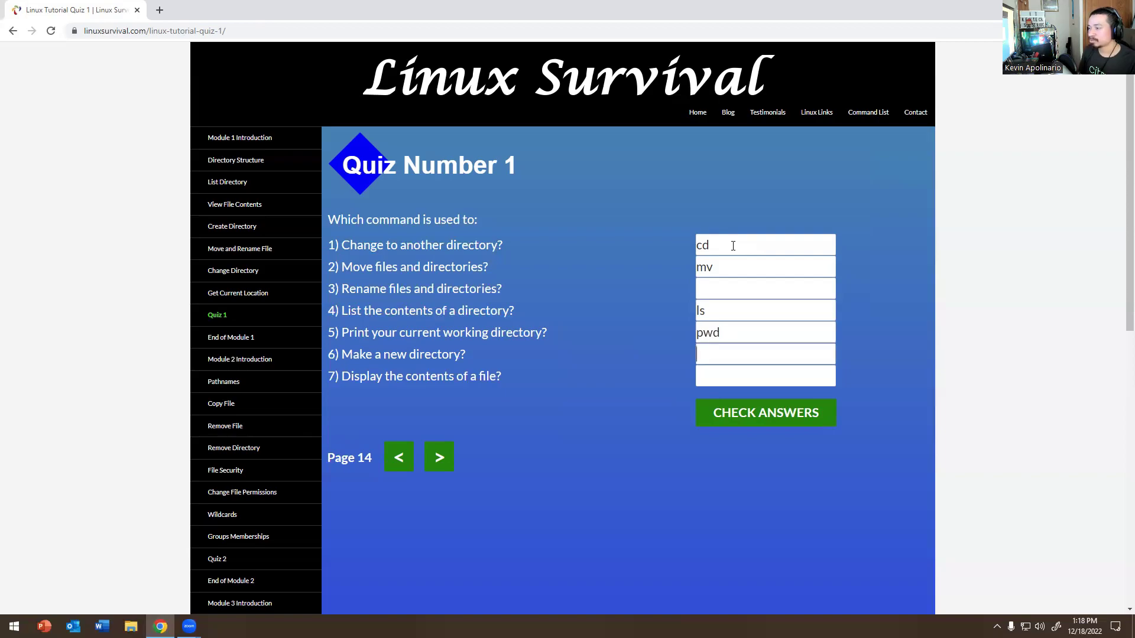
{"action": "type", "text": "mkdir"}
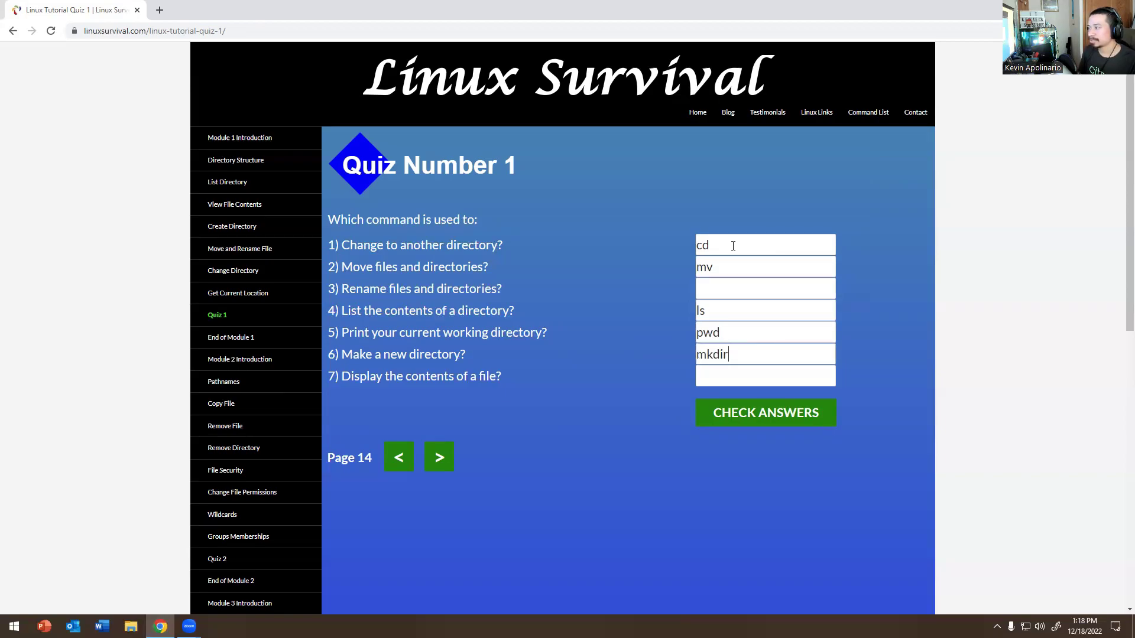
{"action": "key", "text": "Tab"}
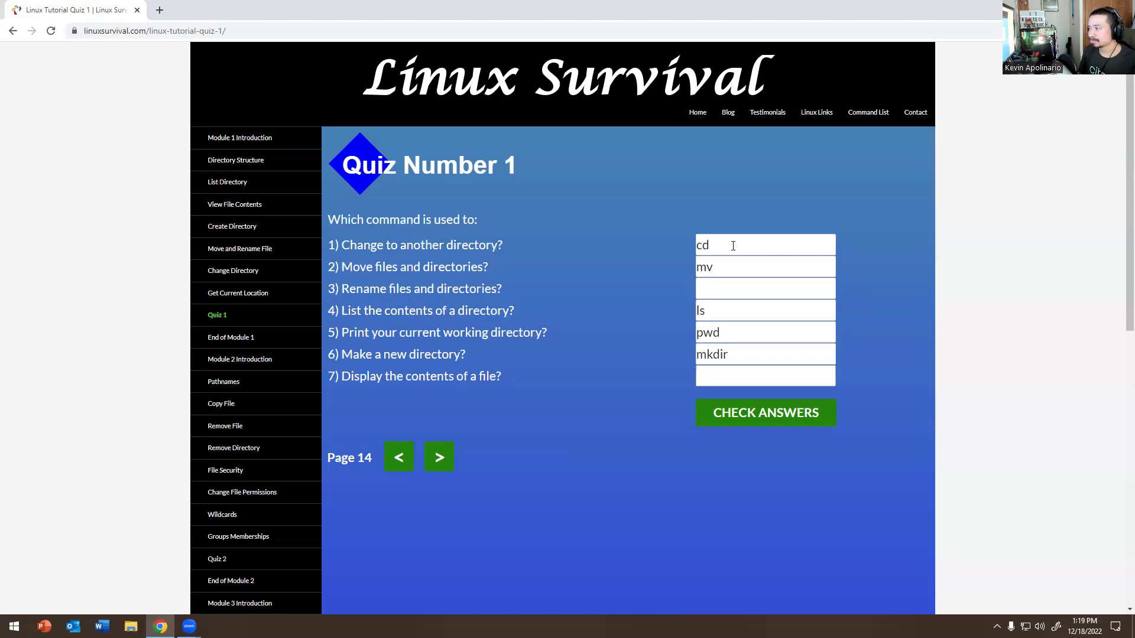
{"action": "type", "text": "pwd"}
{"action": "key", "text": "BackSpace"}
{"action": "type", "text": "d"}
{"action": "key", "text": "BackSpace"}
{"action": "key", "text": "BackSpace"}
{"action": "key", "text": "BackSpace"}
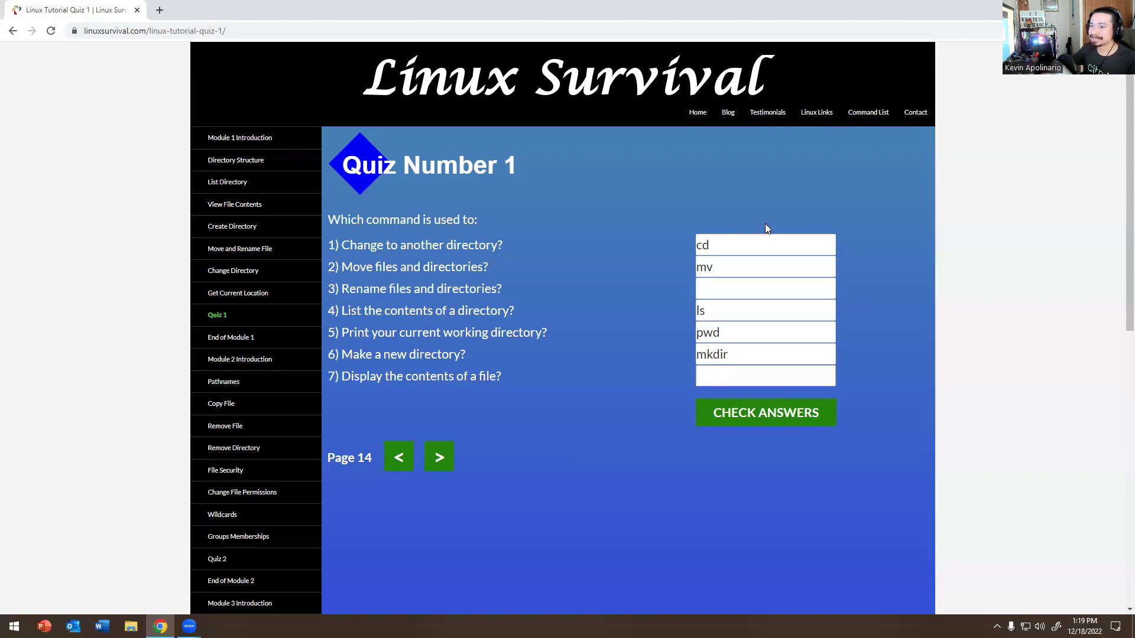
- Check the Quiz 1 answers with questions 3 and 7 left blank
{"action": "left_click", "coordinate": [737, 413]}
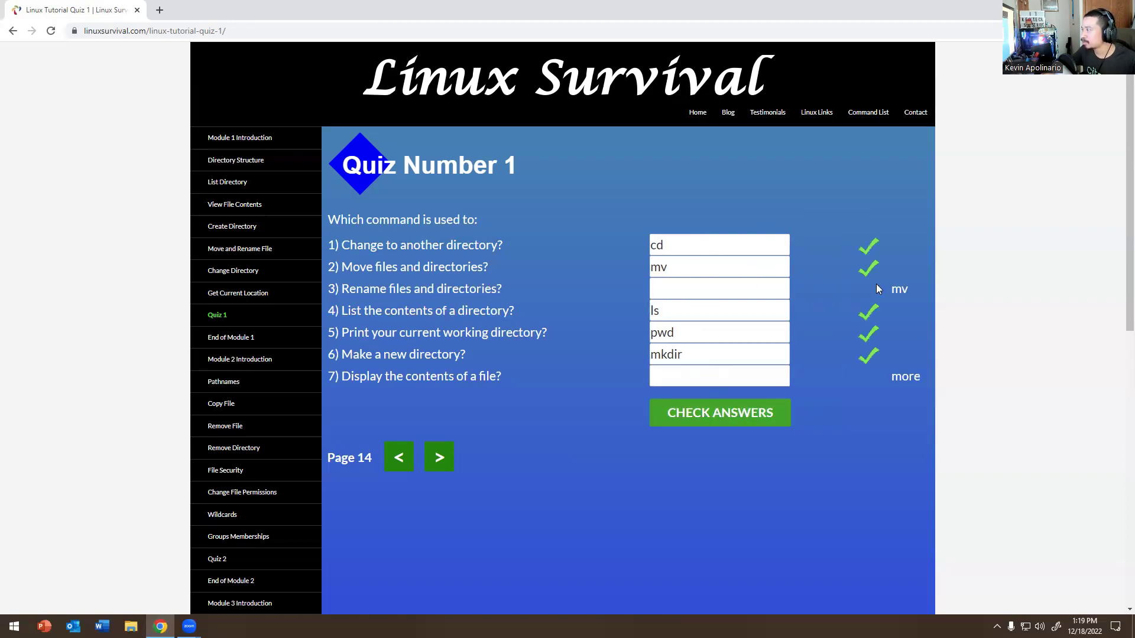
{"action": "left_click", "coordinate": [766, 412]}
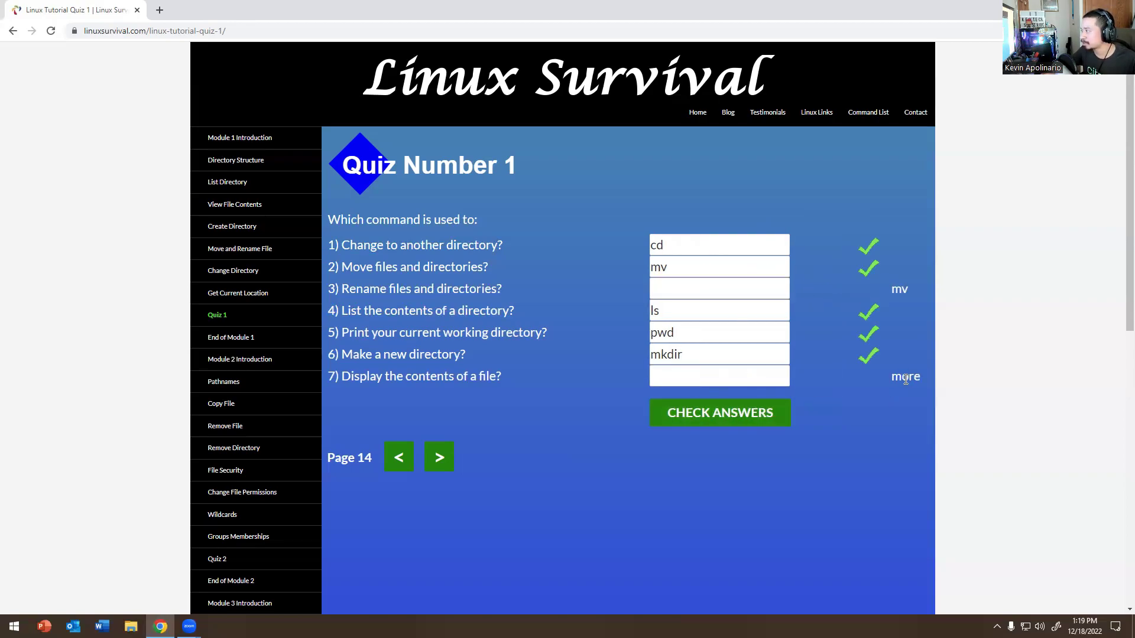
- Advance to the End of Module 1 page and highlight its closing message while reading it
{"action": "left_click", "coordinate": [436, 455]}
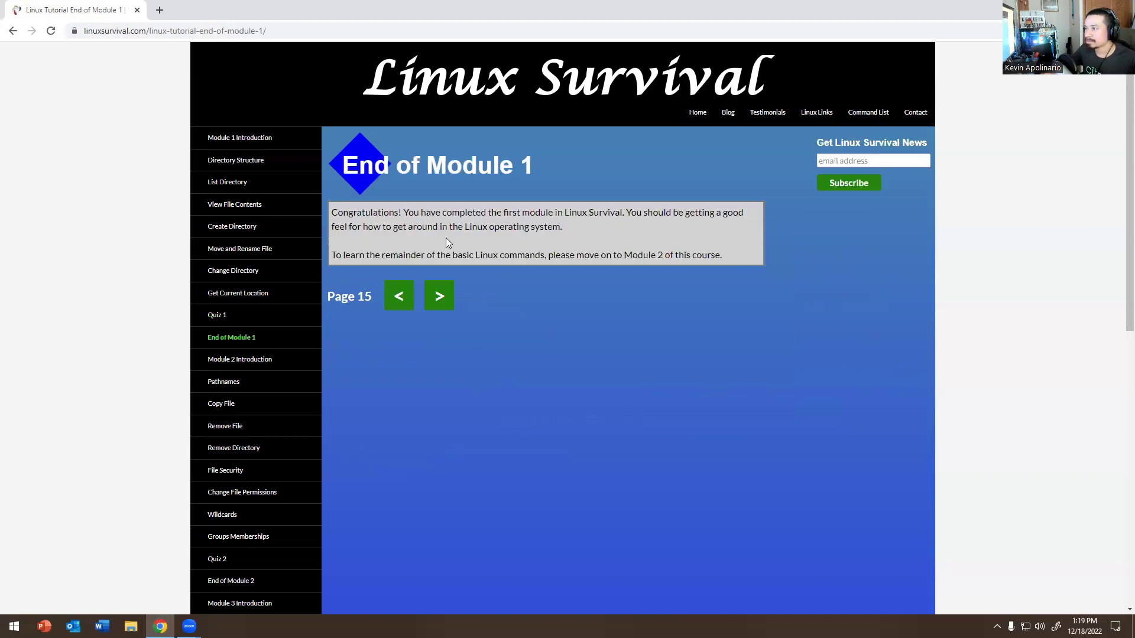
{"action": "left_click_drag", "start_coordinate": [375, 215], "coordinate": [615, 225]}
{"action": "left_click", "coordinate": [615, 226]}
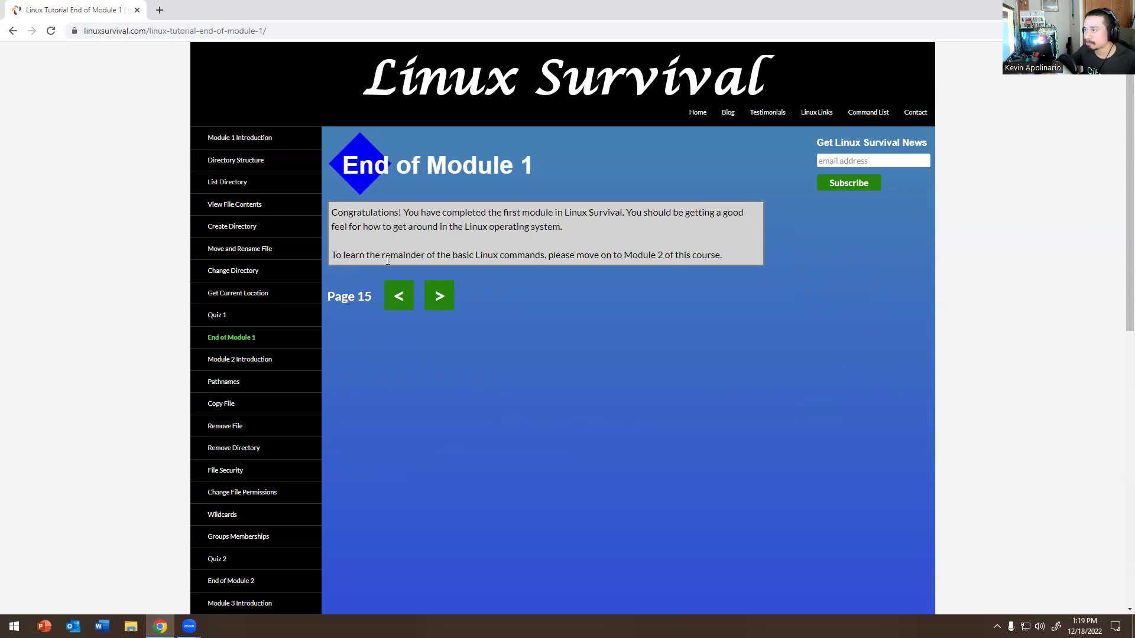
{"action": "left_click_drag", "start_coordinate": [359, 255], "coordinate": [612, 255]}
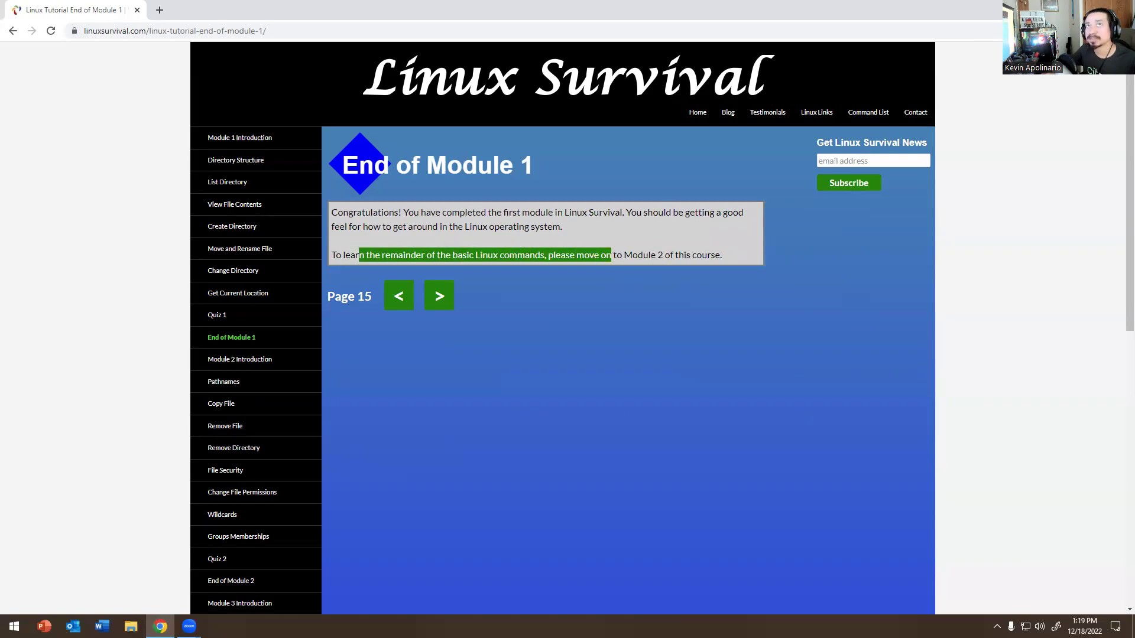